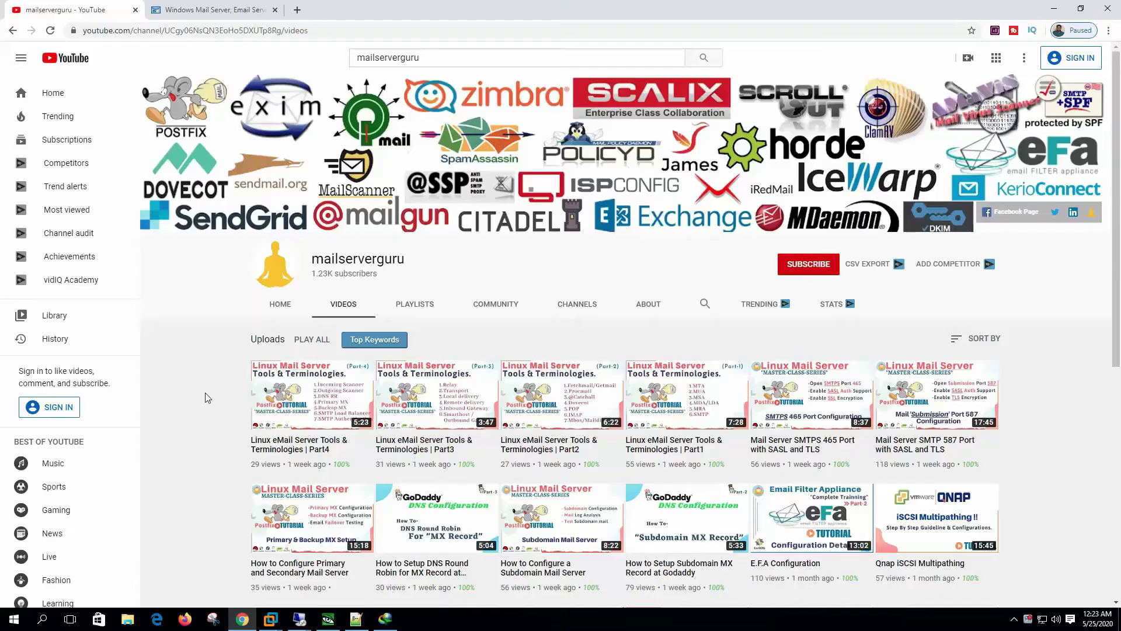
Review the mail-port diagrams in ACDSee covering submission port 587 with TLS, SMTPS port 465 with SSL, and SMTP port 25
{"action": "key", "text": "alt+Tab"}
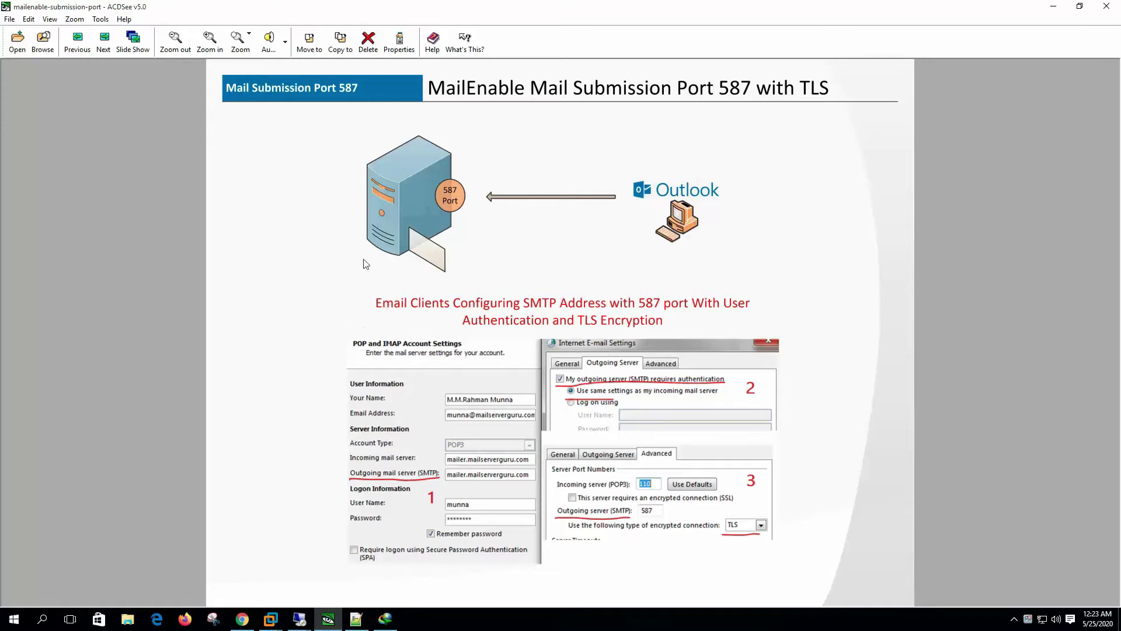
{"action": "left_click", "coordinate": [103, 42]}
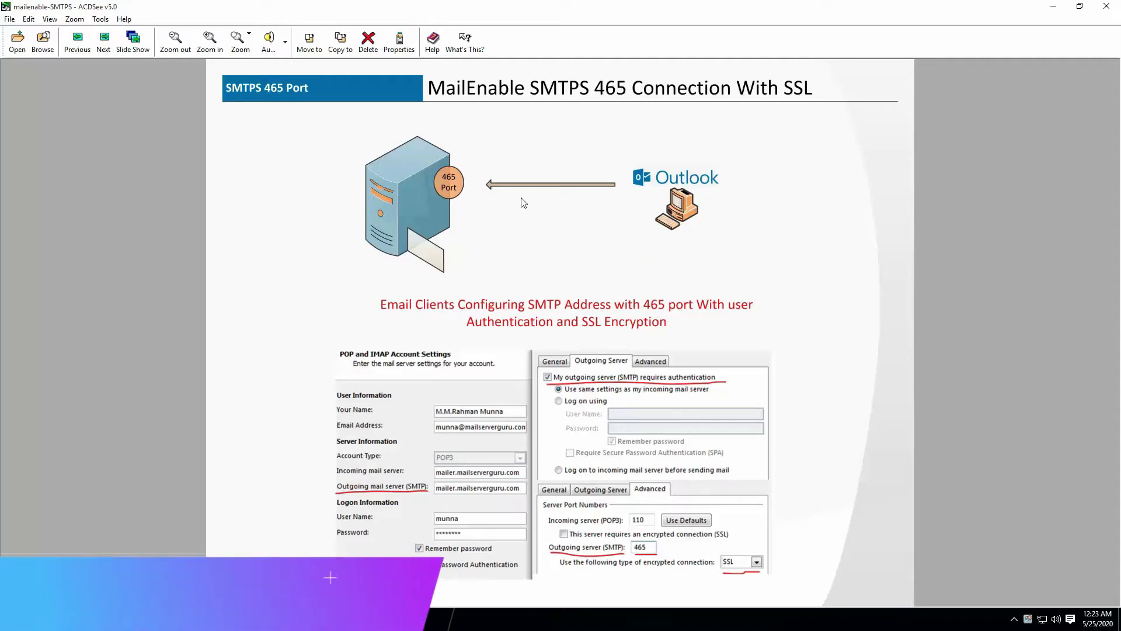
{"action": "key", "text": "Page_Down"}
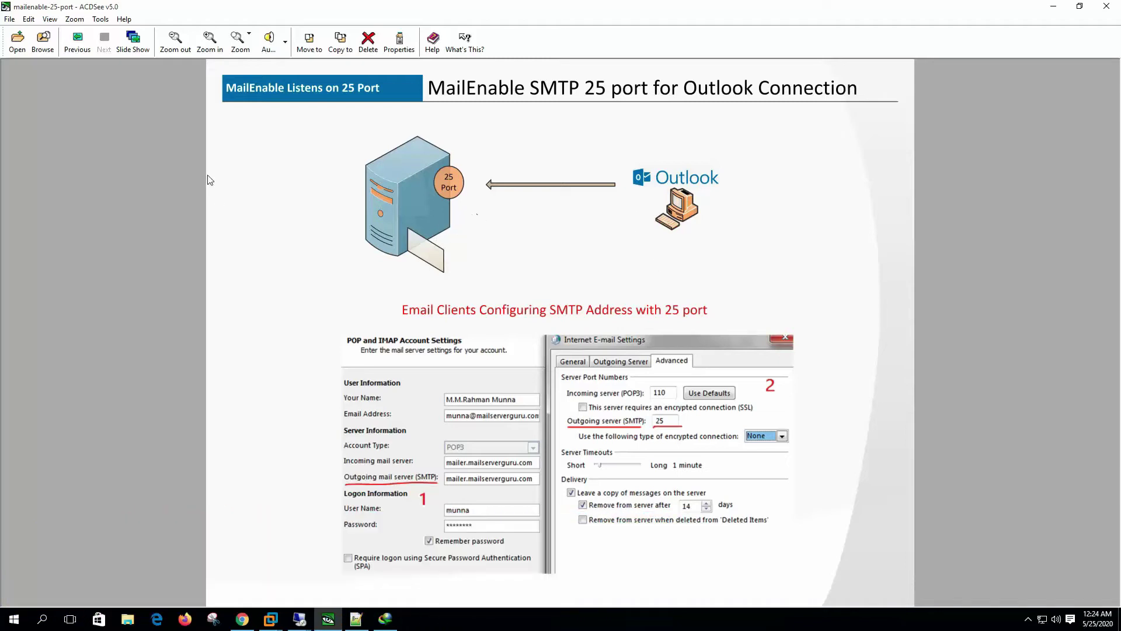
{"action": "scroll", "coordinate": [221, 174], "scroll_direction": "down", "scroll_amount": 1}
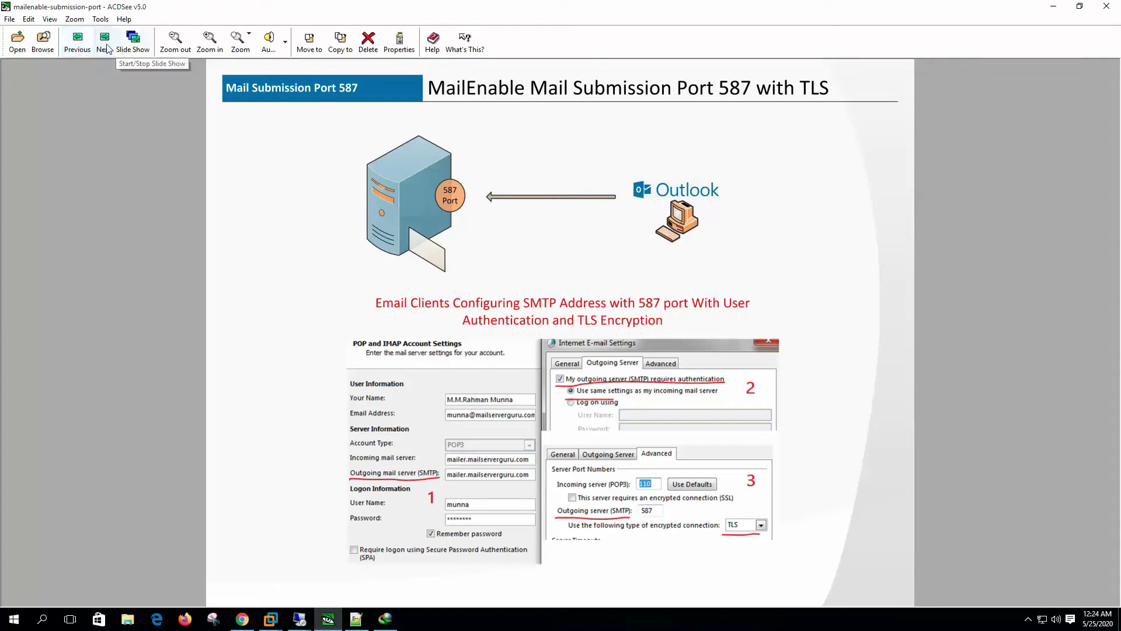
{"action": "left_click", "coordinate": [105, 42]}
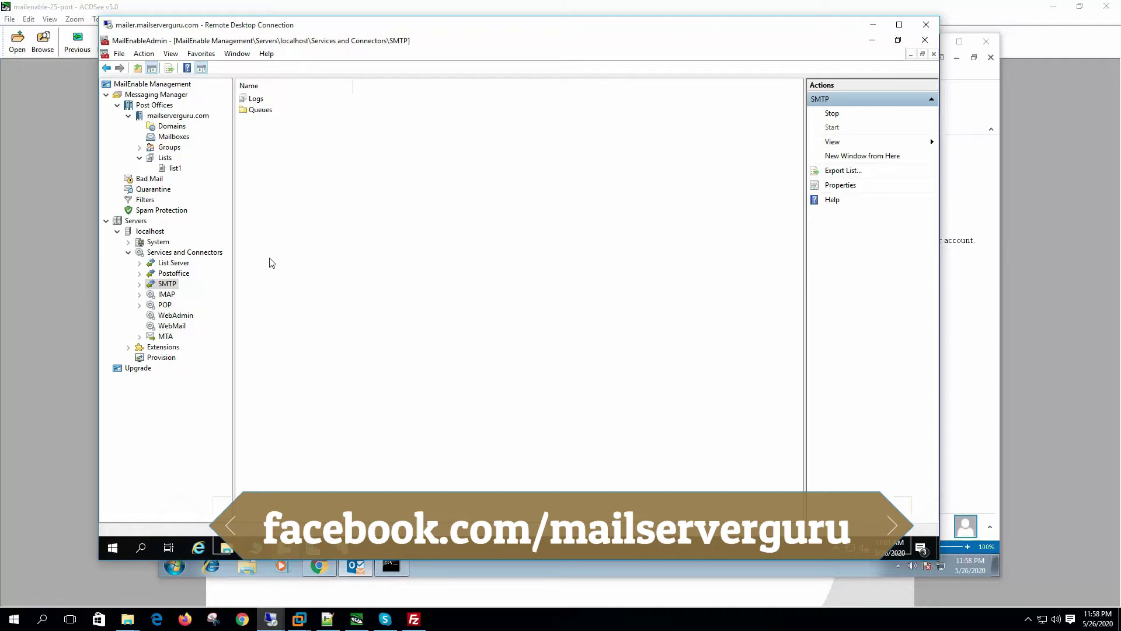
In the mail server's IIS Manager, create a self-signed server certificate named mguru-cert in the Personal store
{"action": "left_click", "coordinate": [345, 548]}
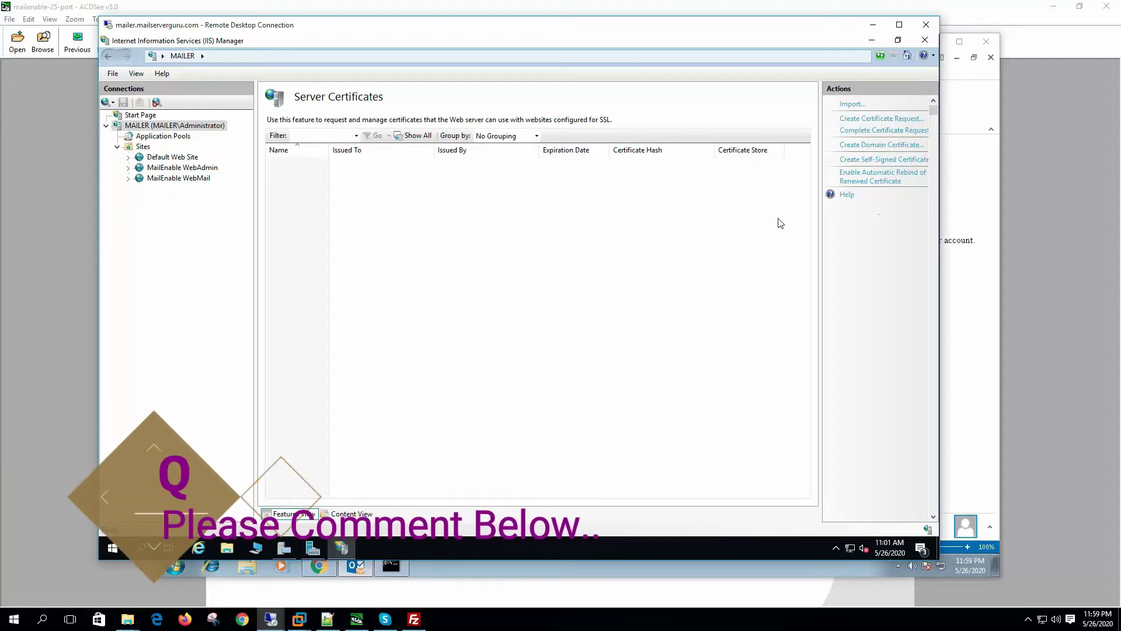
{"action": "left_click", "coordinate": [889, 161]}
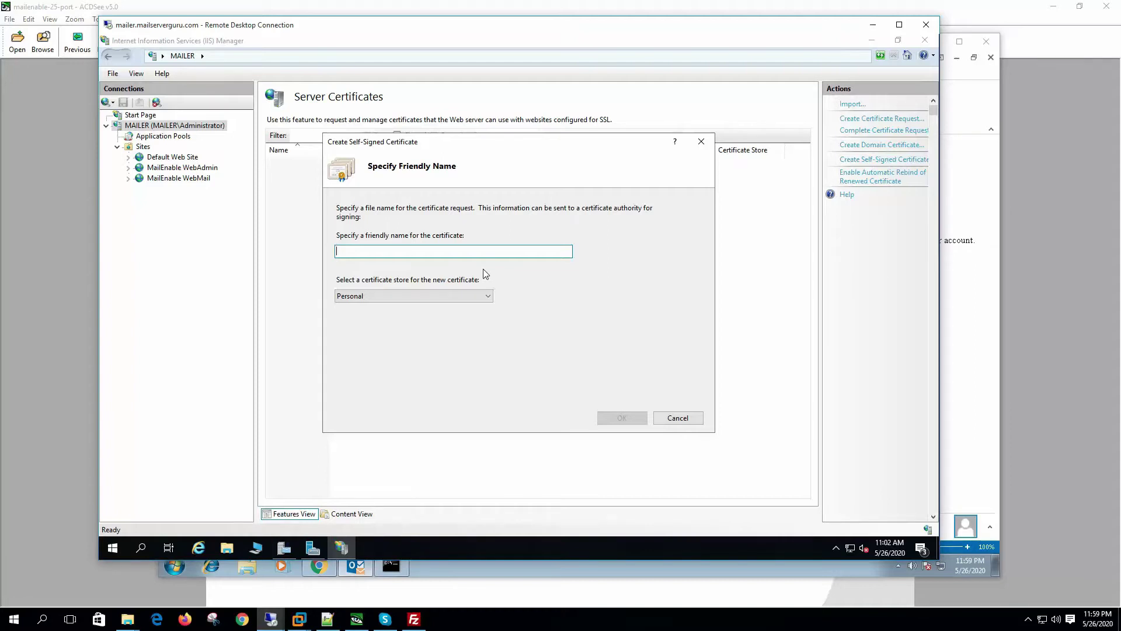
{"action": "type", "text": "mguru-cert"}
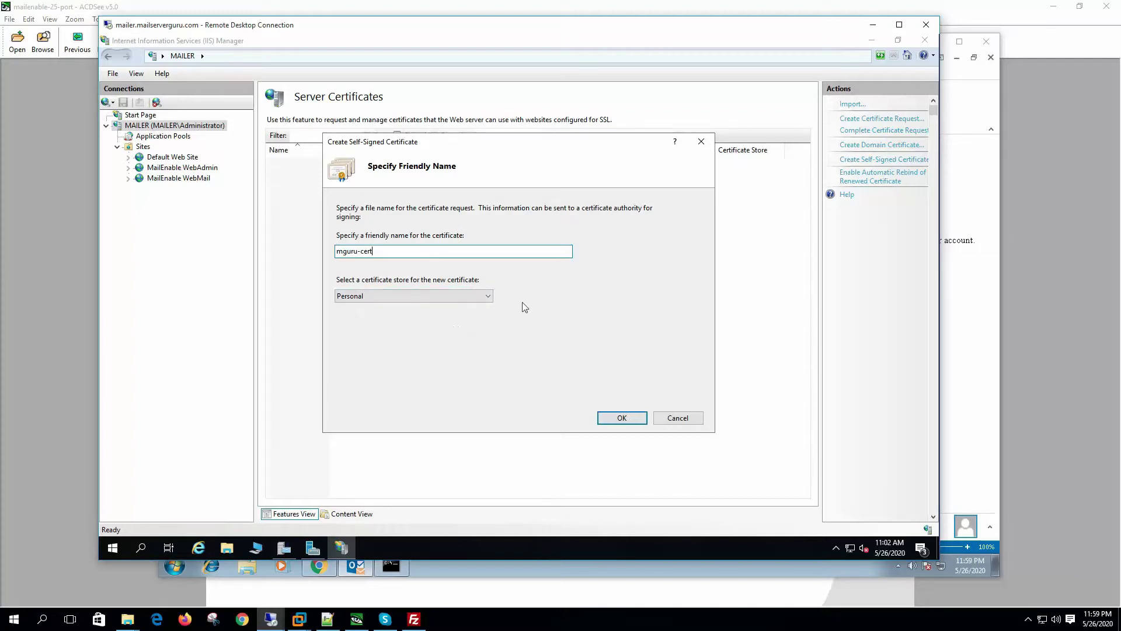
{"action": "left_click", "coordinate": [627, 419]}
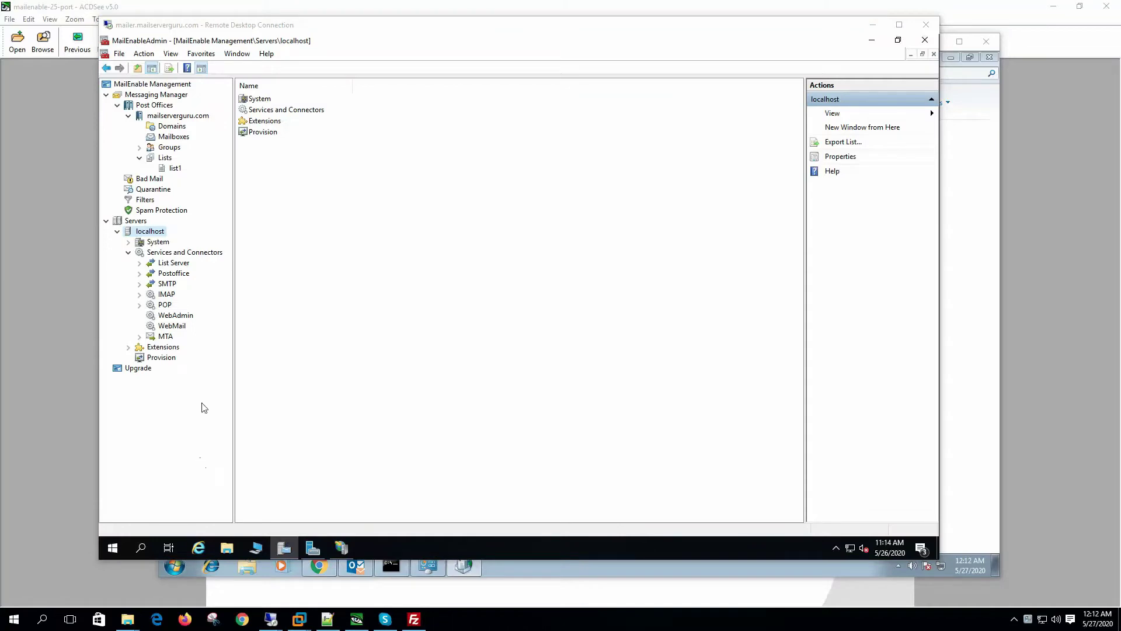
In MailEnable, assign the self-signed certificate as the default SSL certificate in the localhost properties and apply it
{"action": "right_click", "coordinate": [152, 230]}
{"action": "left_click", "coordinate": [205, 284]}
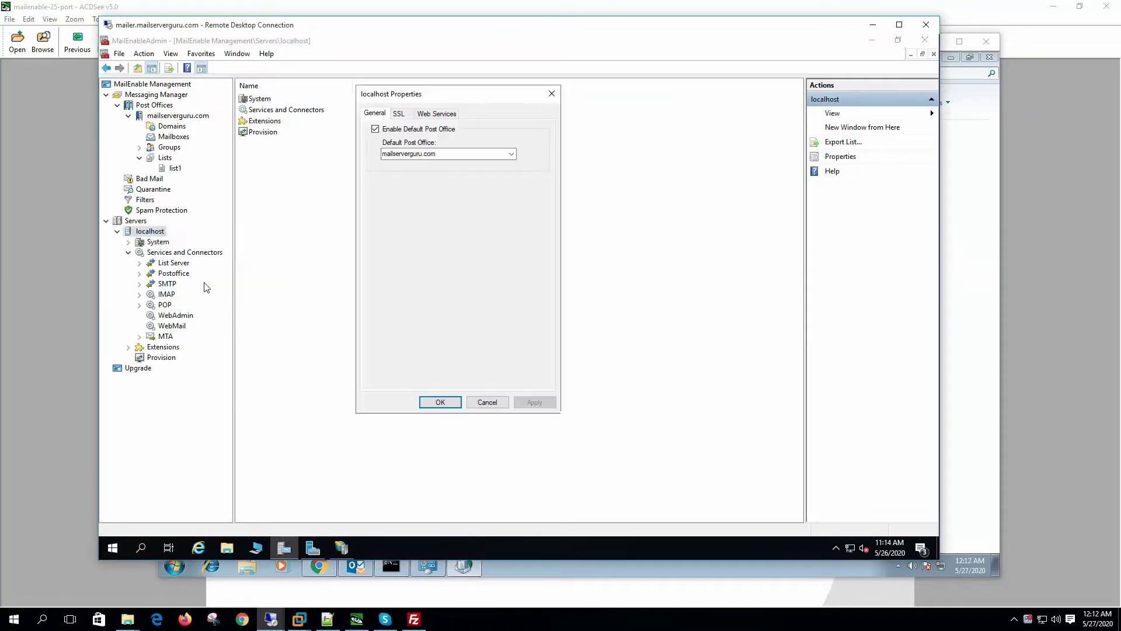
{"action": "left_click", "coordinate": [399, 113]}
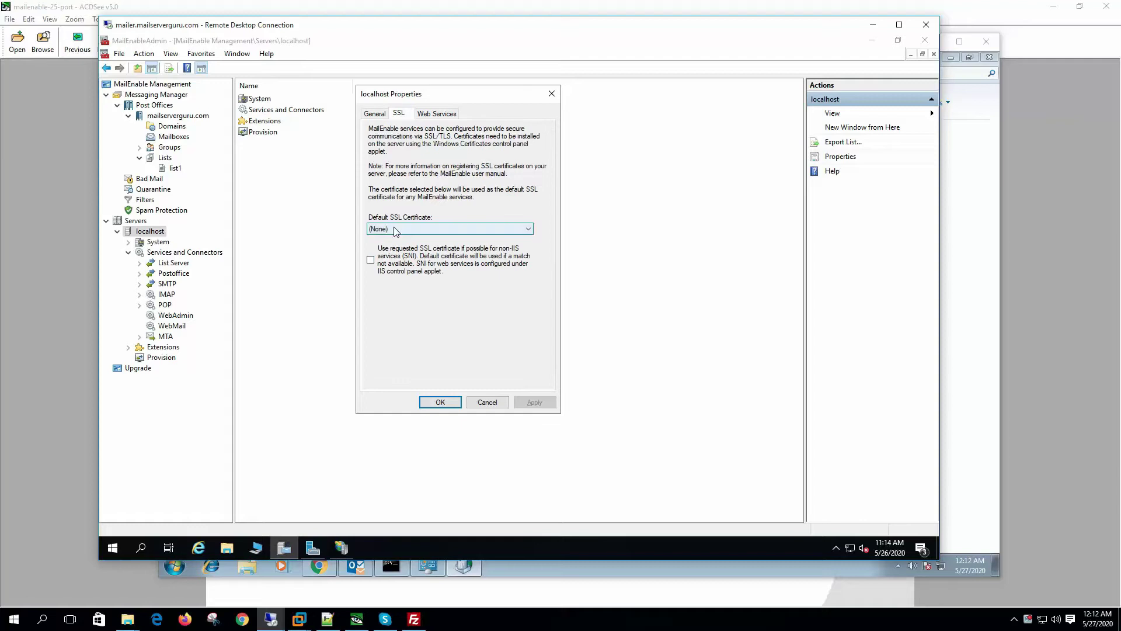
{"action": "left_click", "coordinate": [414, 230]}
{"action": "left_click", "coordinate": [415, 247]}
{"action": "left_click", "coordinate": [534, 402]}
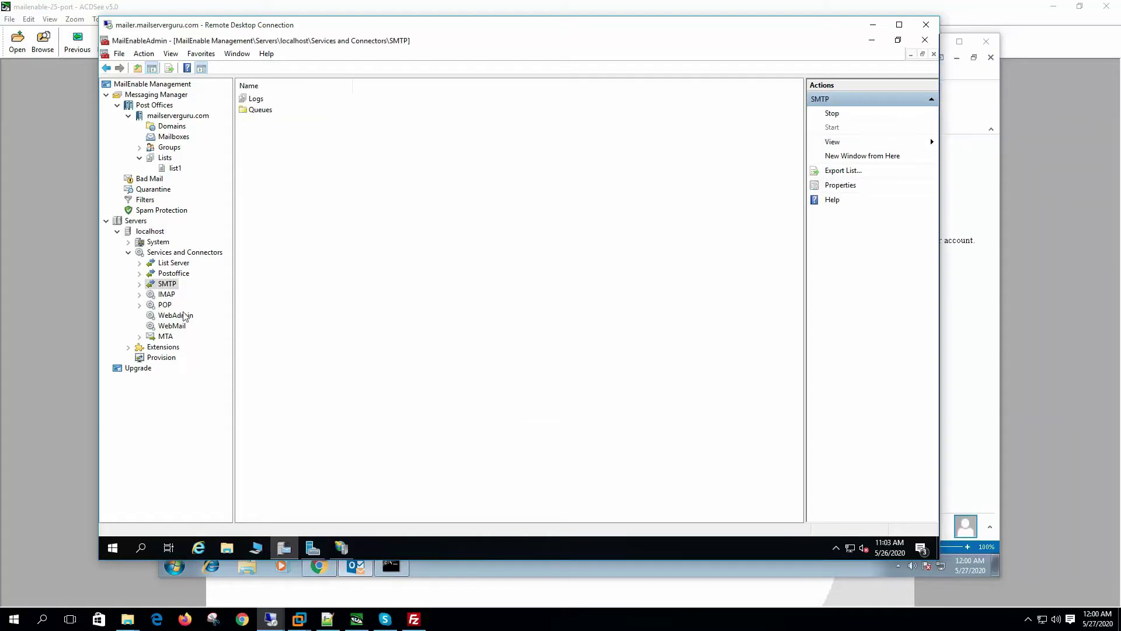
Enable inbound STARTTLS secure sessions for clients in the MailEnable SMTP properties and apply the change
{"action": "right_click", "coordinate": [174, 284]}
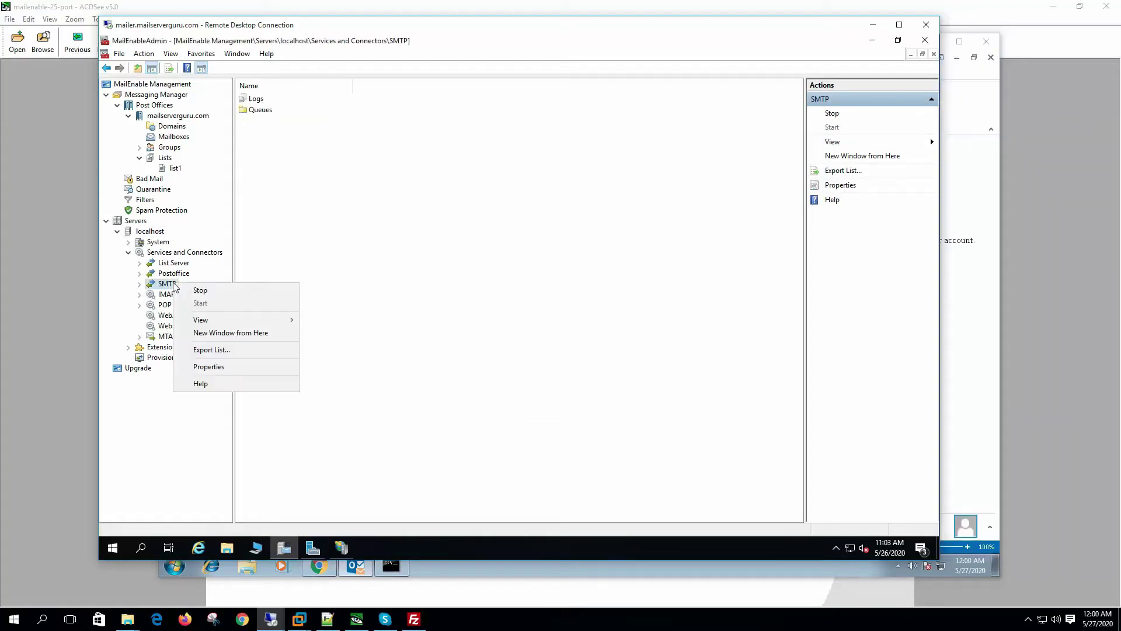
{"action": "left_click", "coordinate": [271, 369]}
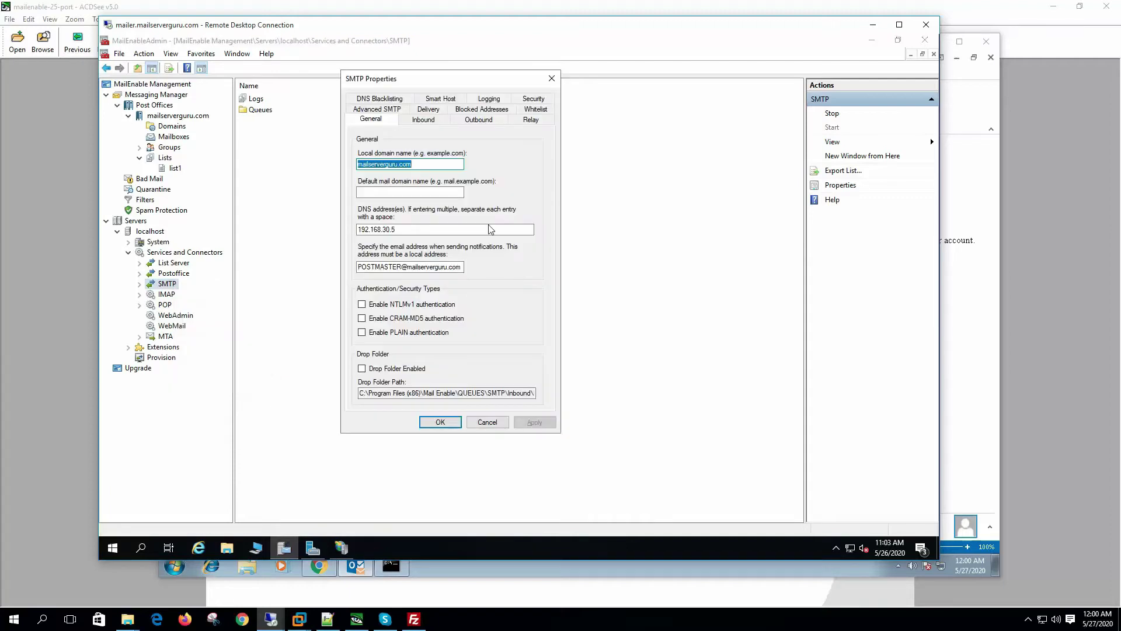
{"action": "left_click", "coordinate": [435, 123]}
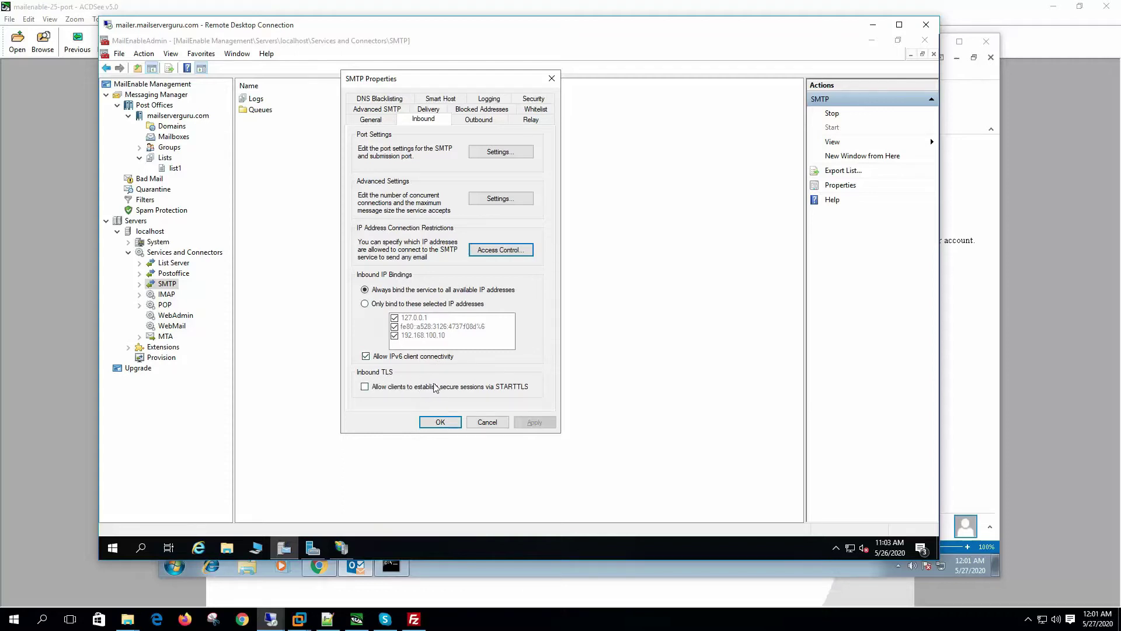
{"action": "left_click", "coordinate": [403, 390]}
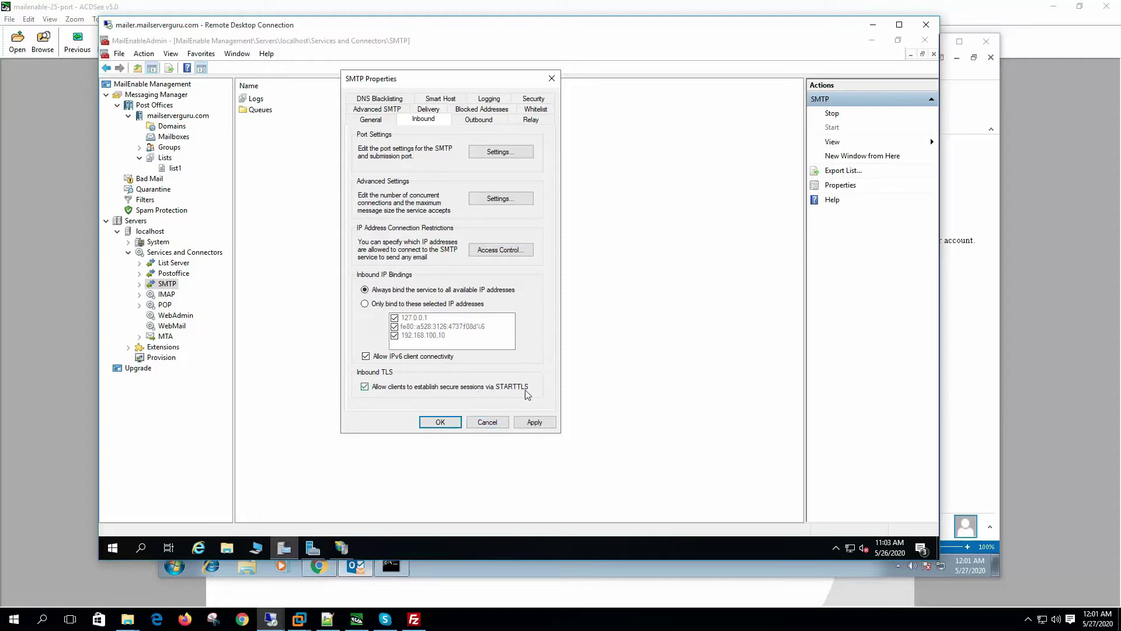
{"action": "left_click", "coordinate": [535, 421]}
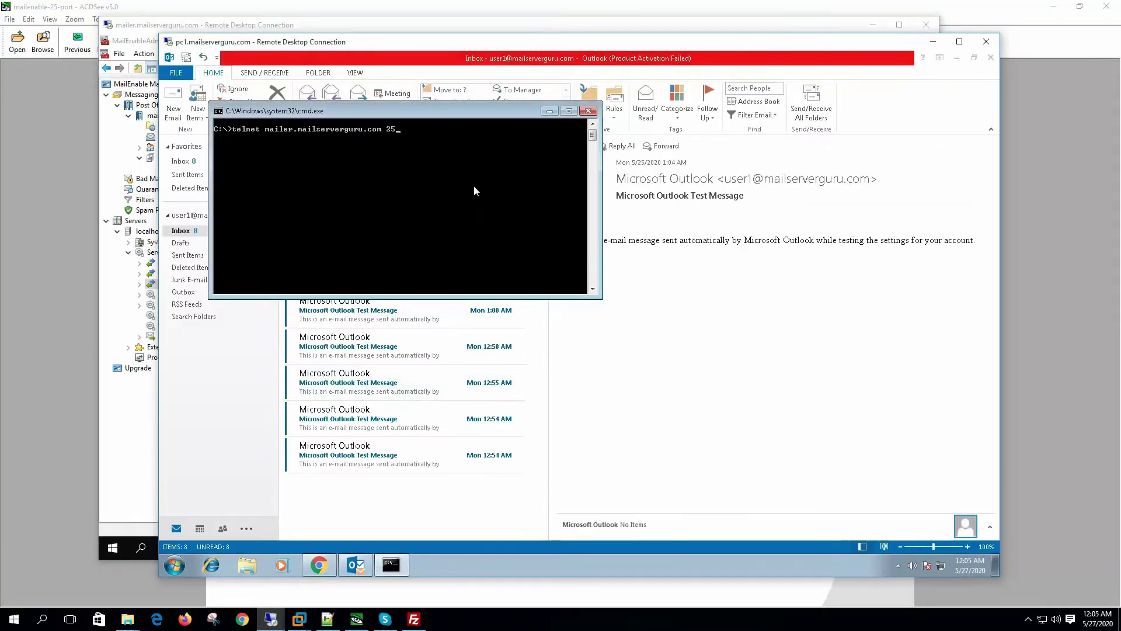
From the client PC, telnet to mailer.mailserverguru.com on port 25 and send "ehlo mailer" to list the server's extensions
{"action": "key", "text": "Return"}
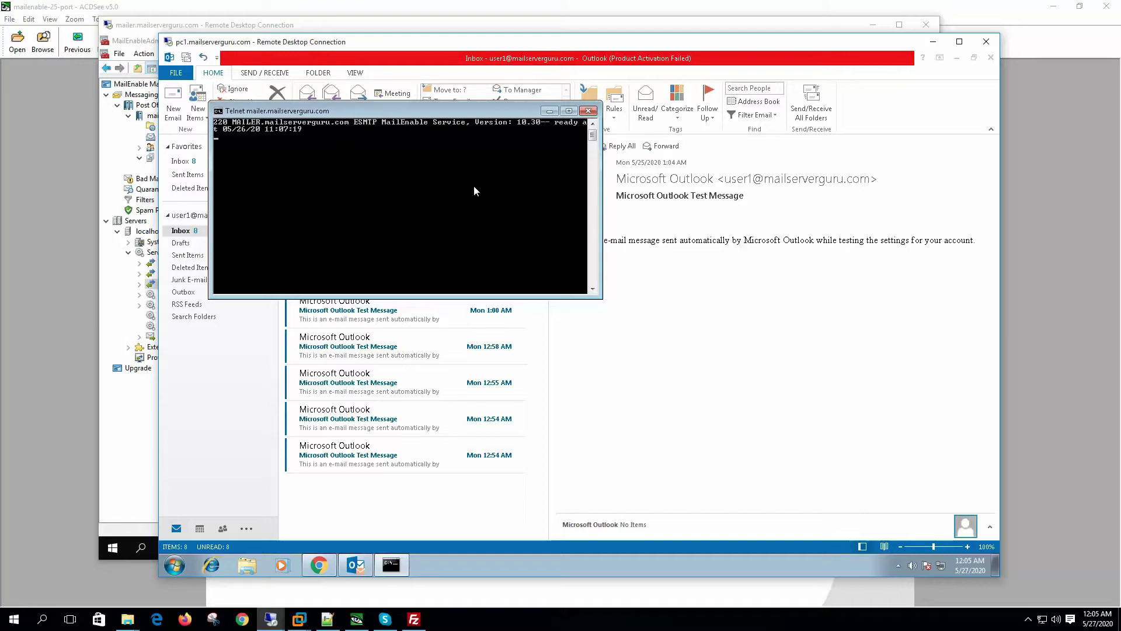
{"action": "type", "text": "ehlo mailer"}
{"action": "key", "text": "Return"}
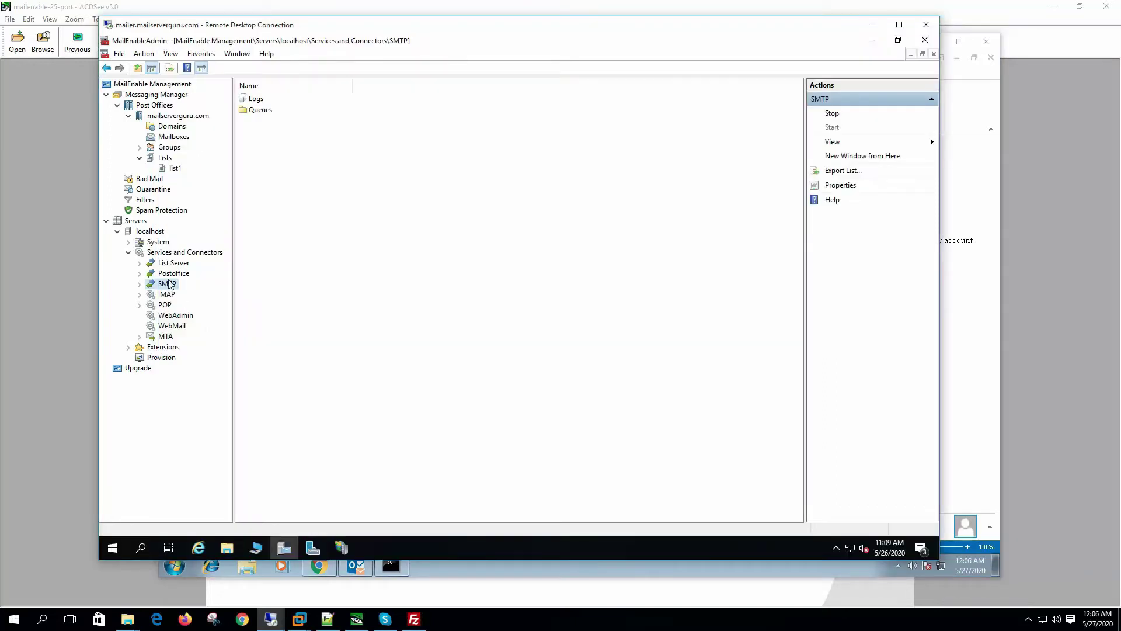
Return to the SMTP service's inbound properties, allow client sessions via STARTTLS, apply, and acknowledge the restart notice
{"action": "right_click", "coordinate": [169, 283]}
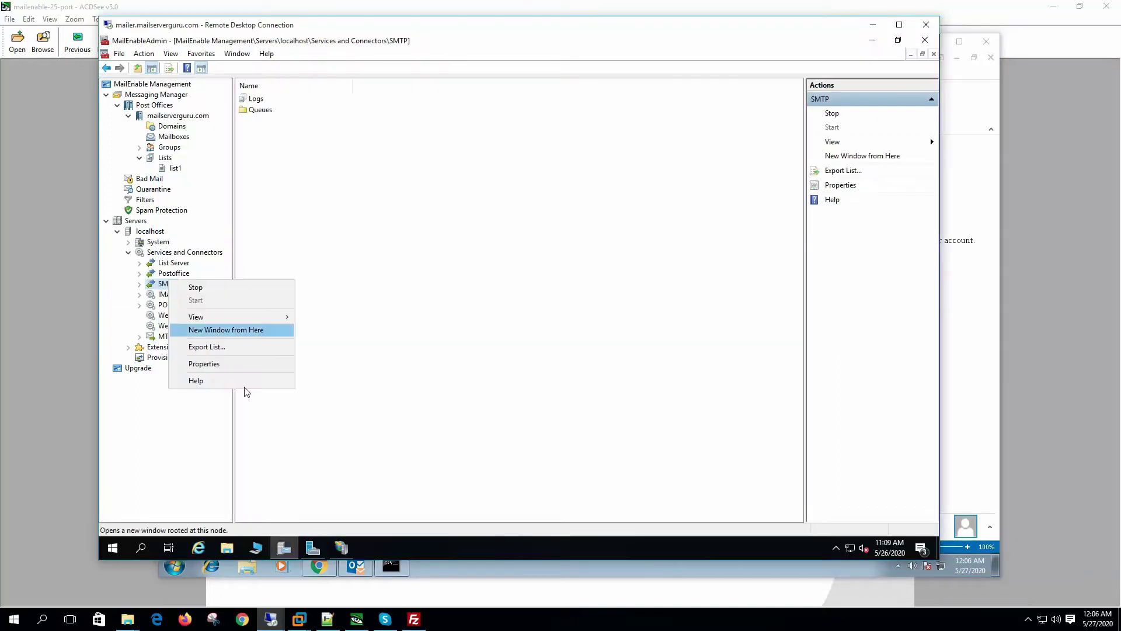
{"action": "left_click", "coordinate": [244, 370]}
{"action": "left_click", "coordinate": [381, 390]}
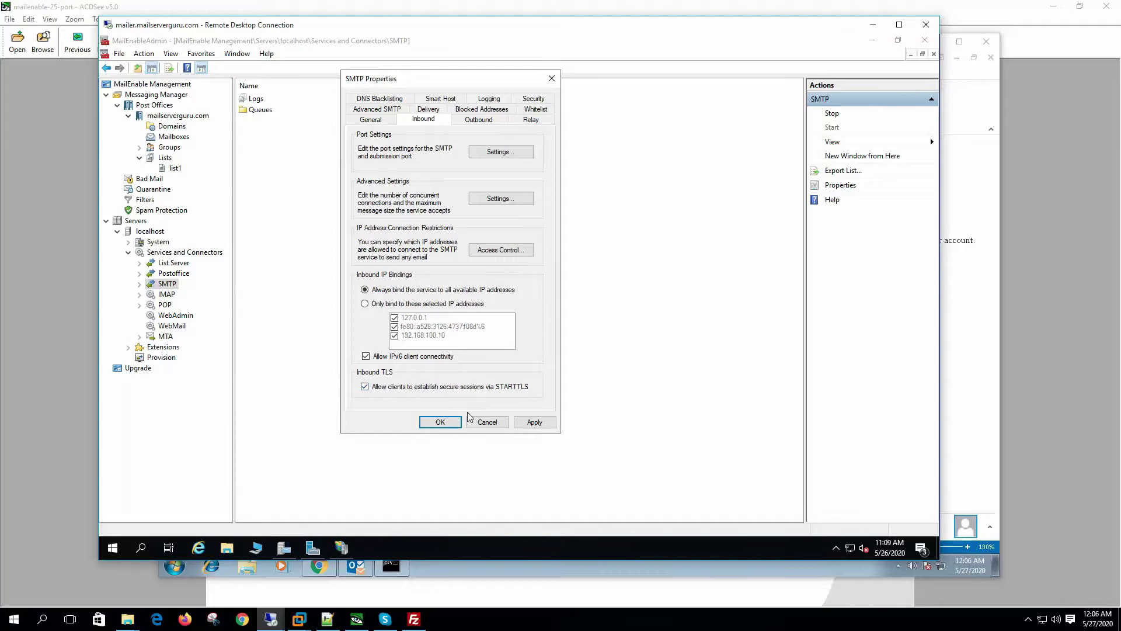
{"action": "left_click", "coordinate": [537, 422]}
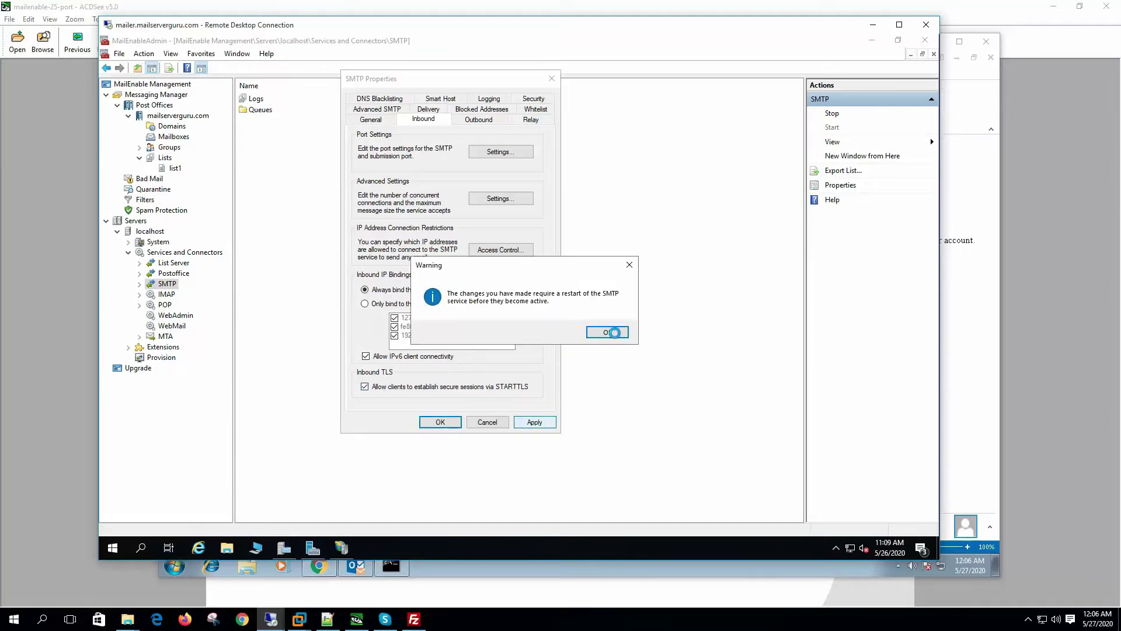
{"action": "left_click", "coordinate": [613, 332]}
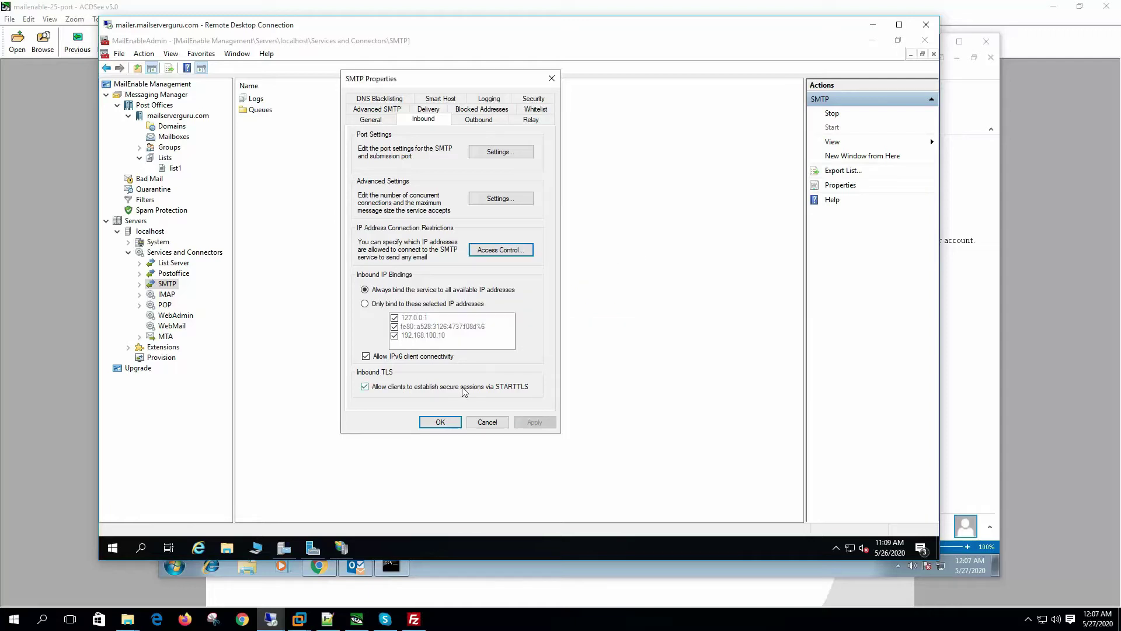
On the client PC, reconnect by telnet to mailer.mailserverguru.com port 25 and repeat "ehlo mailer" to check for STARTTLS
{"action": "left_click", "coordinate": [464, 571]}
{"action": "key", "text": "Return"}
{"action": "key", "text": "Return"}
{"action": "key", "text": "Return"}
{"action": "key", "text": "Up"}
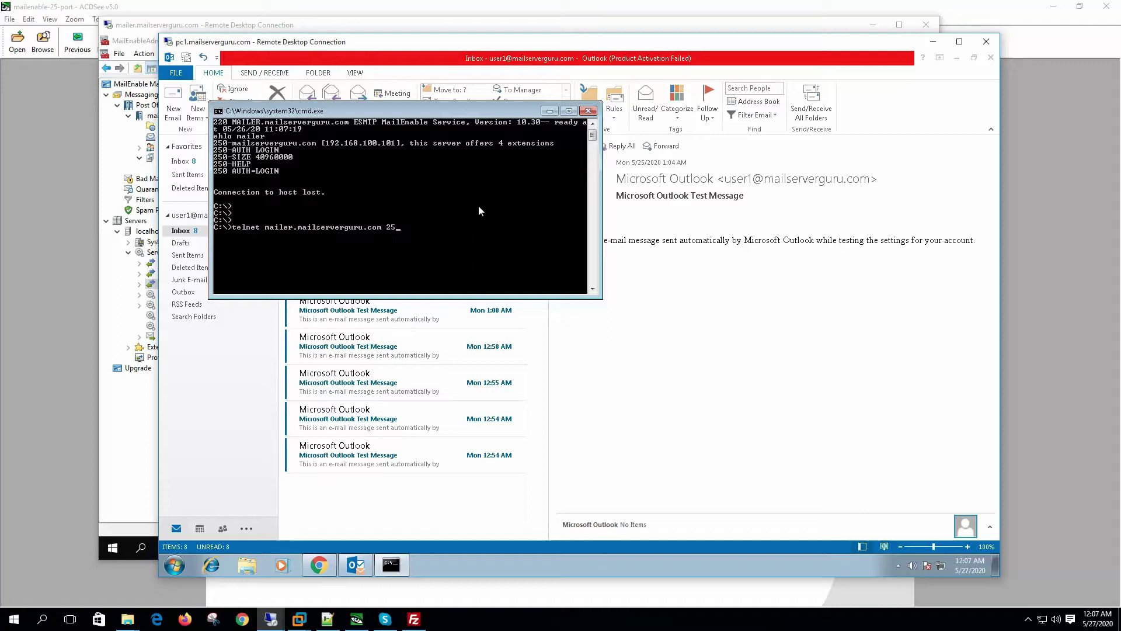
{"action": "key", "text": "Return"}
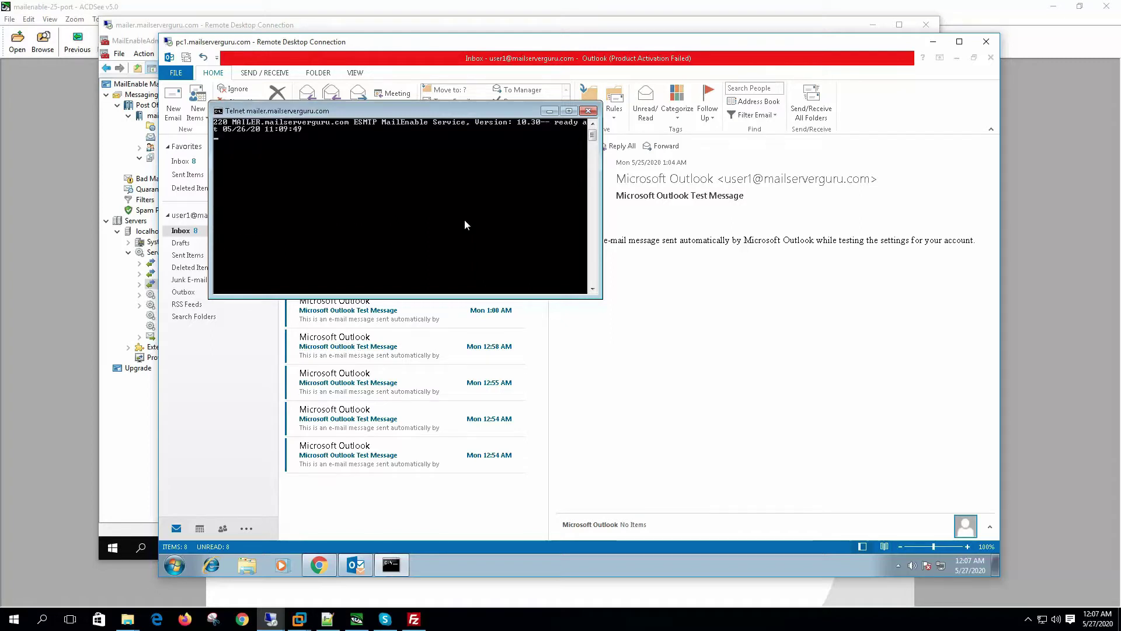
{"action": "type", "text": "ehlo mailer"}
{"action": "key", "text": "Return"}
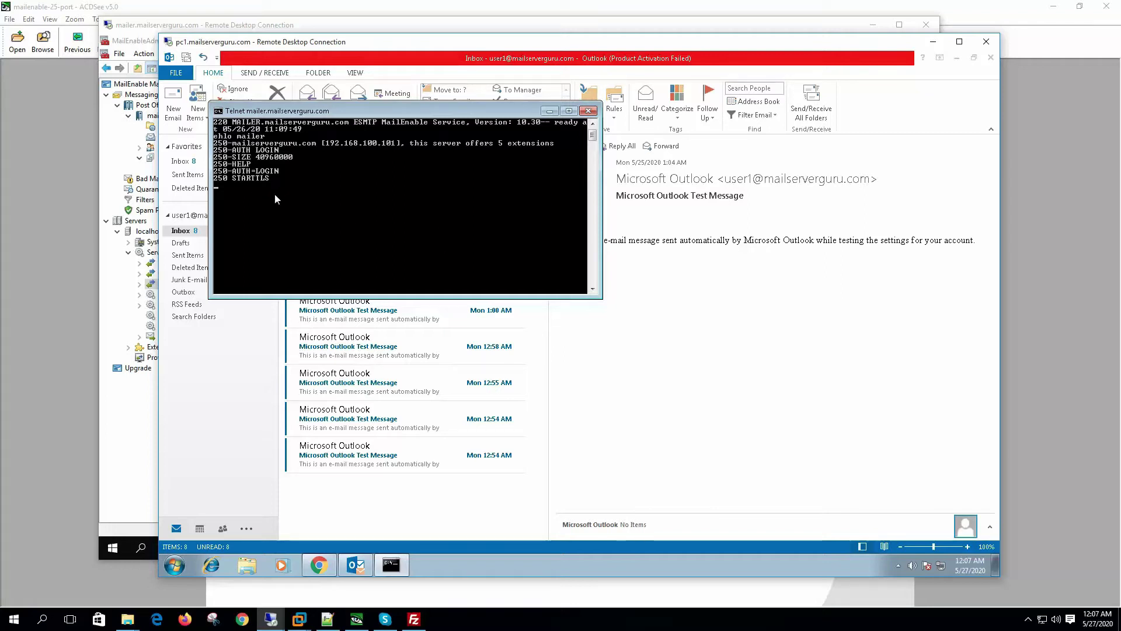
Open the advanced Internet e-mail settings of the user1 POP3 account through Mail in the client's Control Panel
{"action": "left_click", "coordinate": [260, 327]}
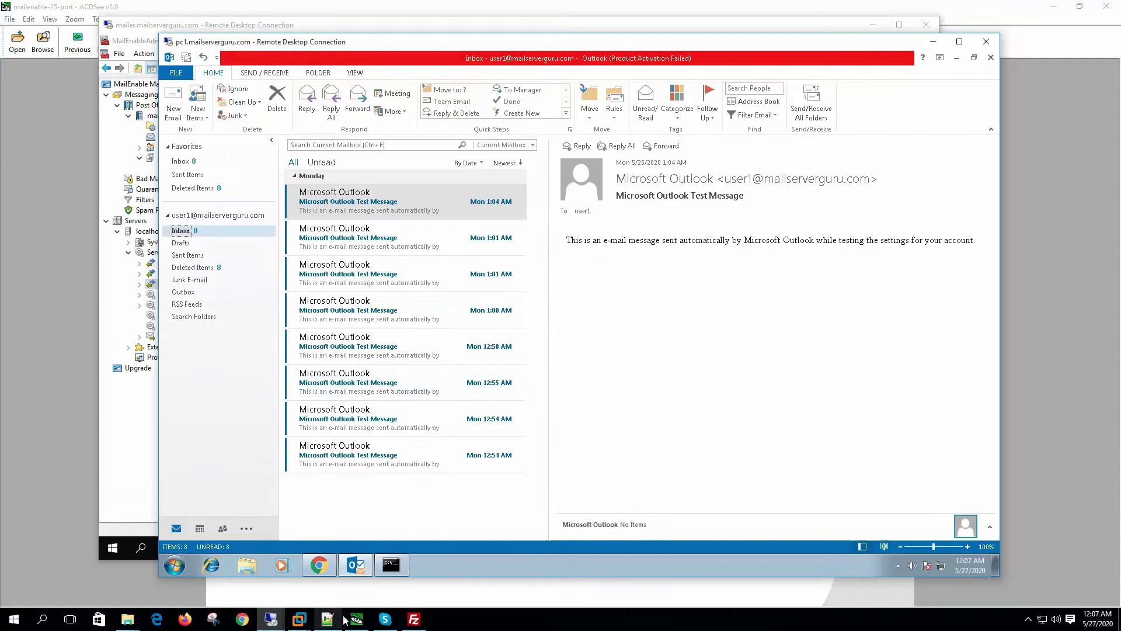
{"action": "left_click", "coordinate": [175, 566]}
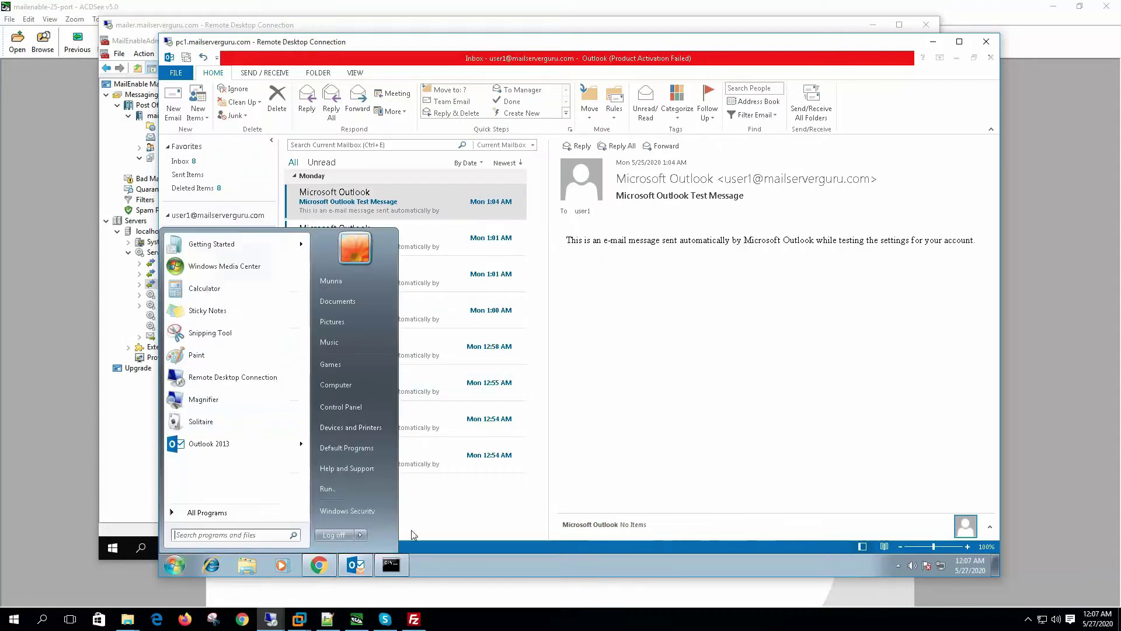
{"action": "left_click", "coordinate": [362, 422]}
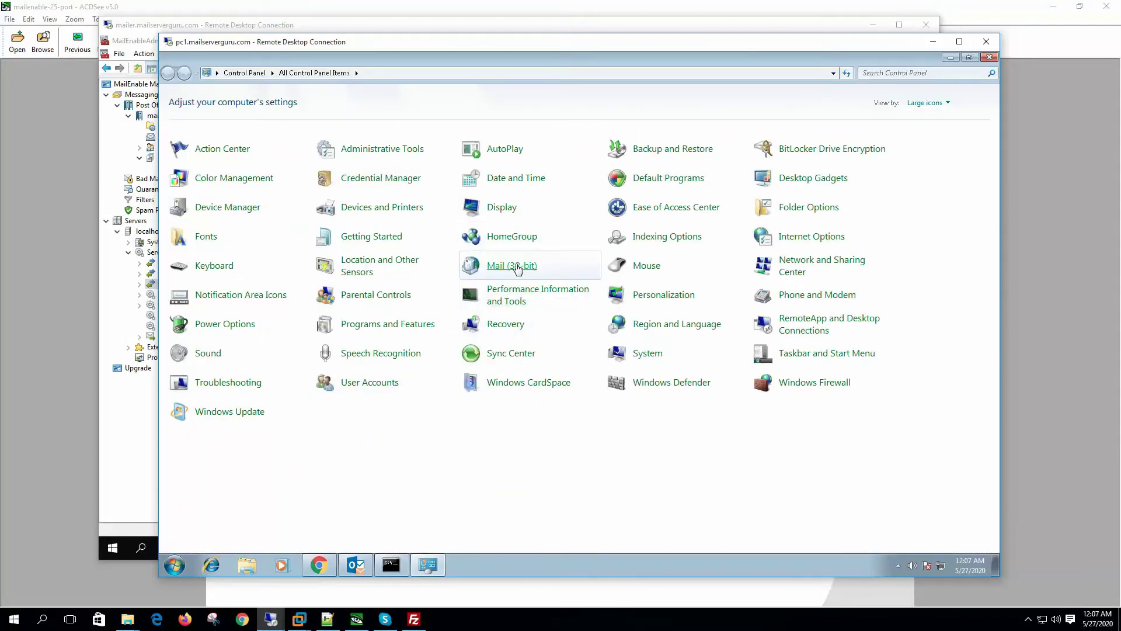
{"action": "left_click", "coordinate": [517, 268]}
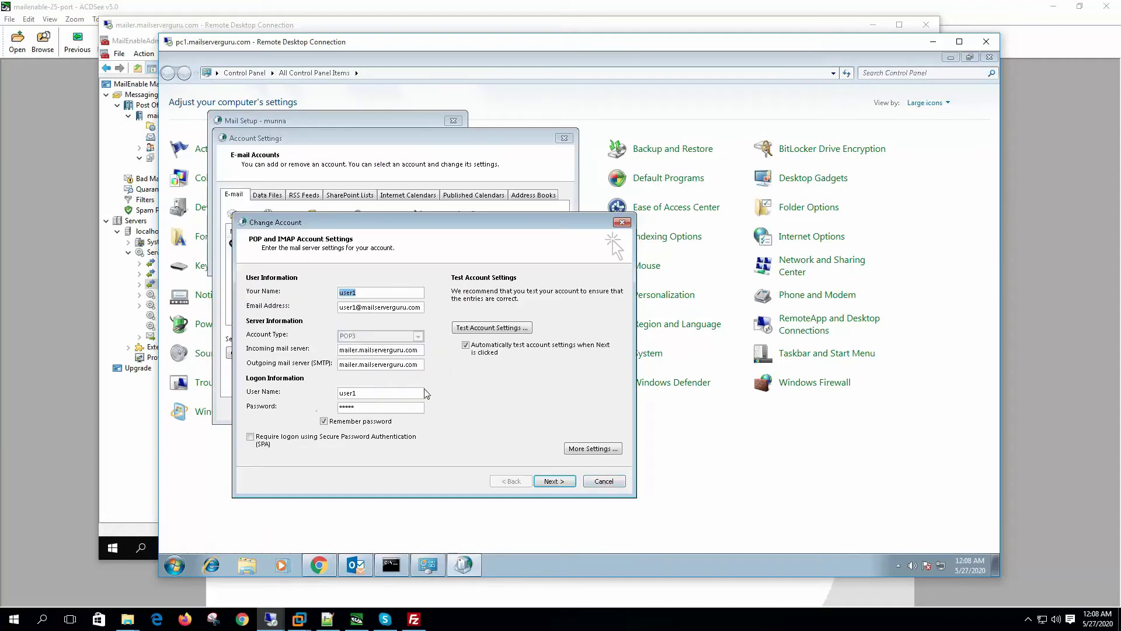
{"action": "left_click", "coordinate": [593, 448]}
{"action": "left_click", "coordinate": [374, 314]}
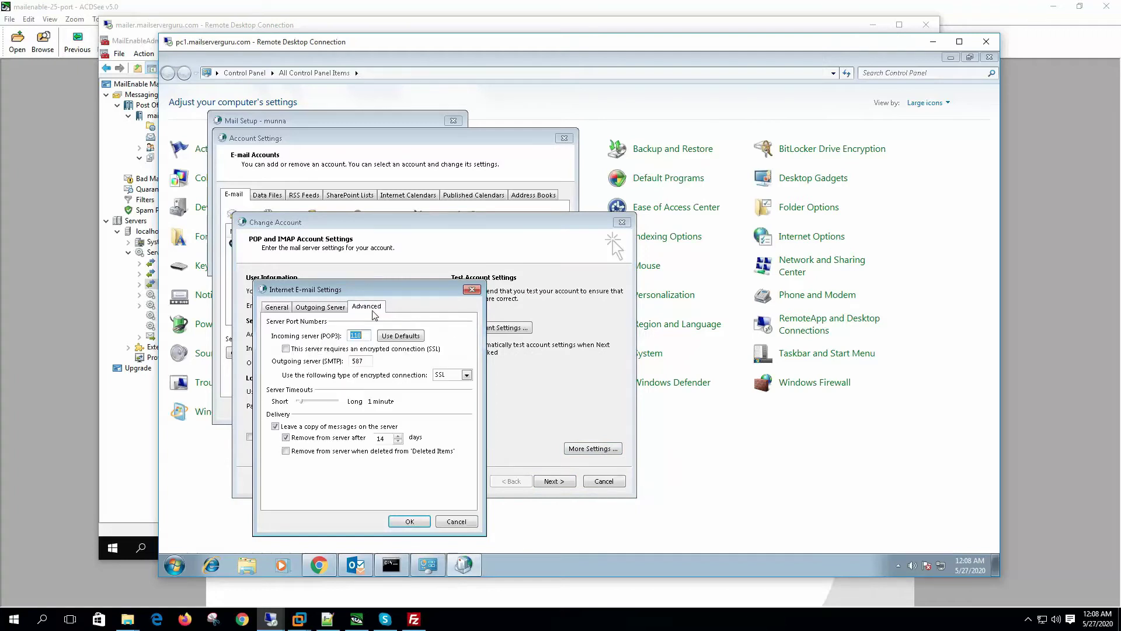
Set the outgoing SMTP port to 25, choose its encrypted connection type, save, and test the account settings
{"action": "double_click", "coordinate": [474, 260]}
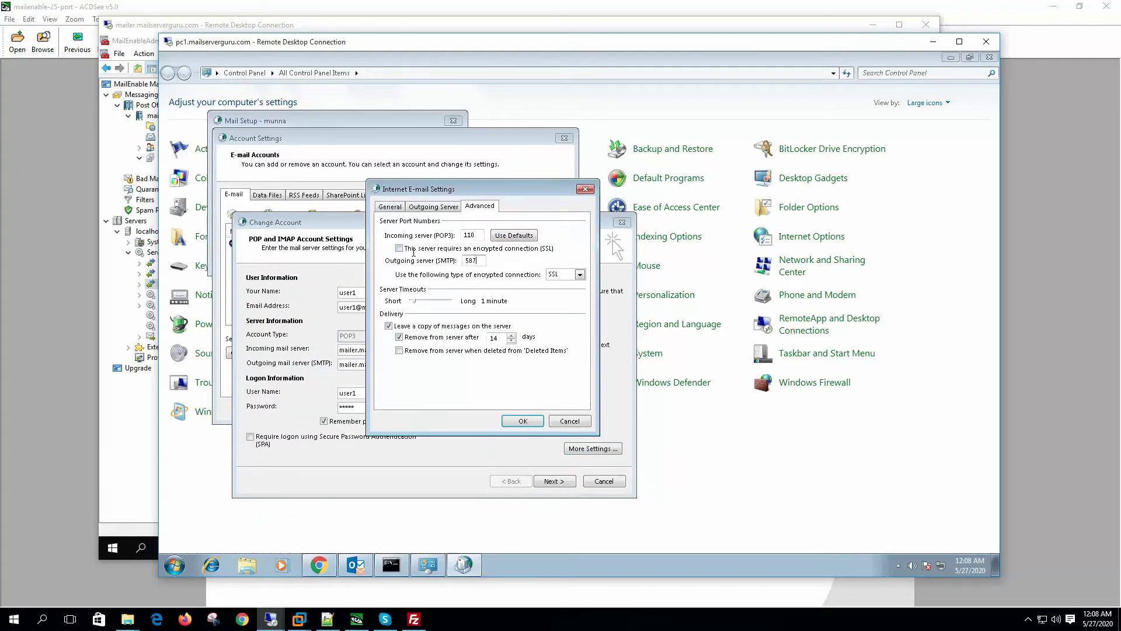
{"action": "type", "text": "25"}
{"action": "left_click", "coordinate": [572, 278]}
{"action": "left_click", "coordinate": [556, 285]}
{"action": "left_click", "coordinate": [524, 422]}
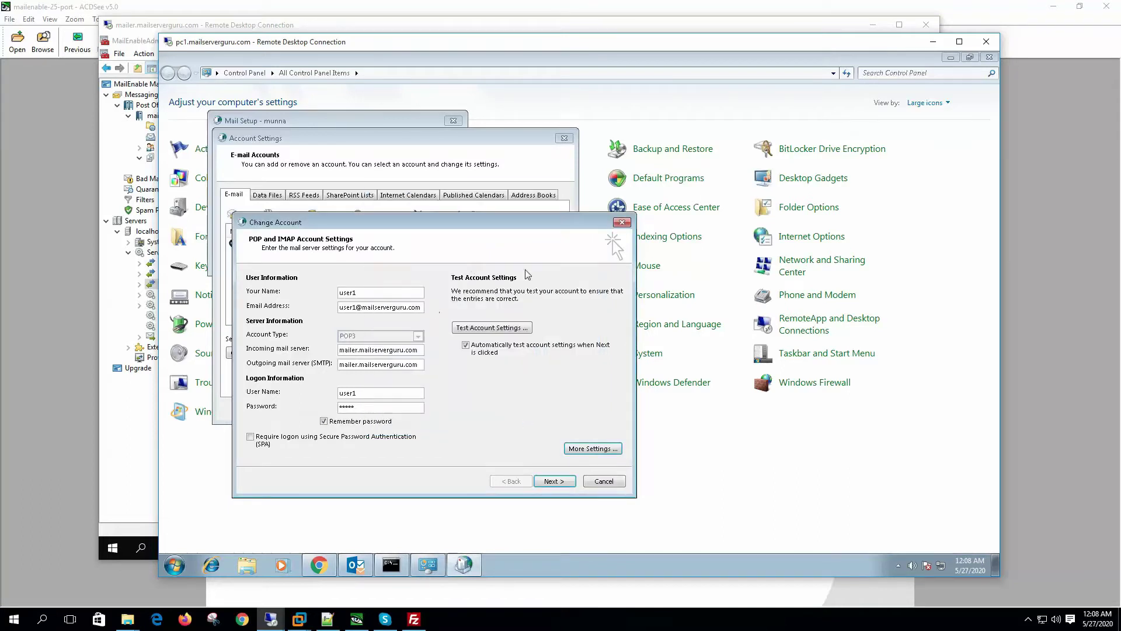
{"action": "left_click", "coordinate": [517, 328]}
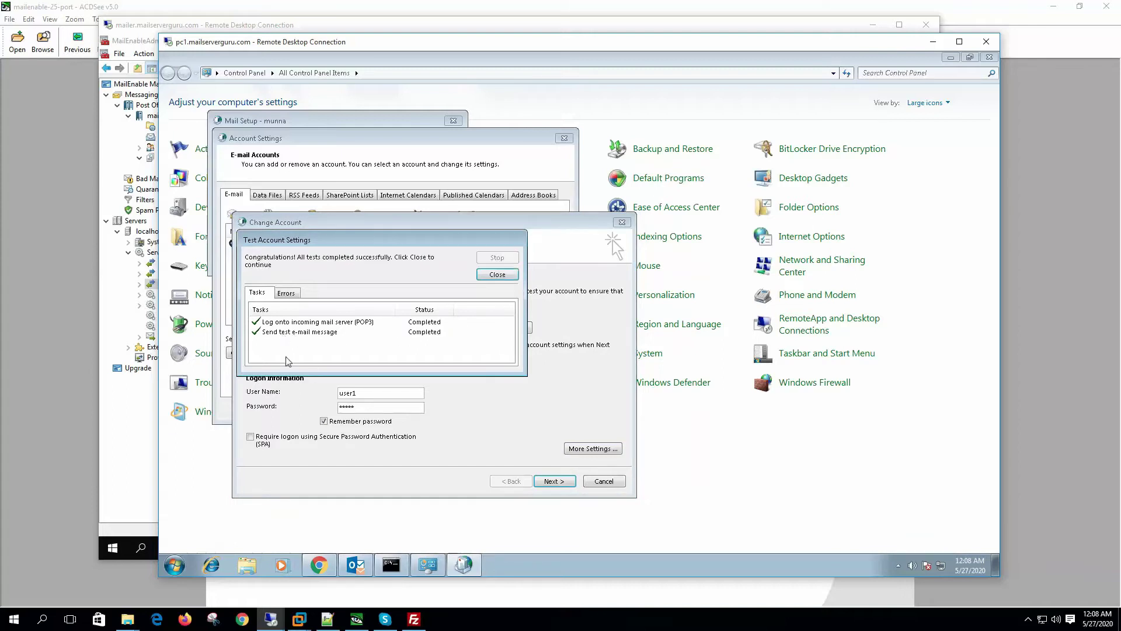
{"action": "left_click", "coordinate": [497, 274]}
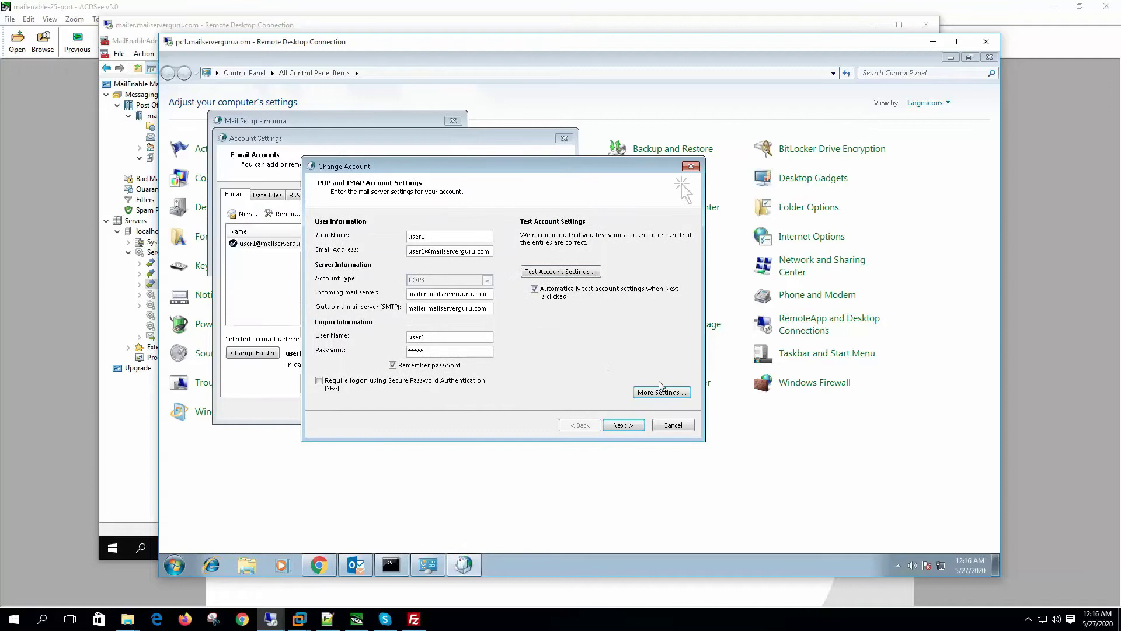
Set the outgoing SMTP server's encrypted connection type to TLS, save, and test the account settings
{"action": "left_click", "coordinate": [659, 392]}
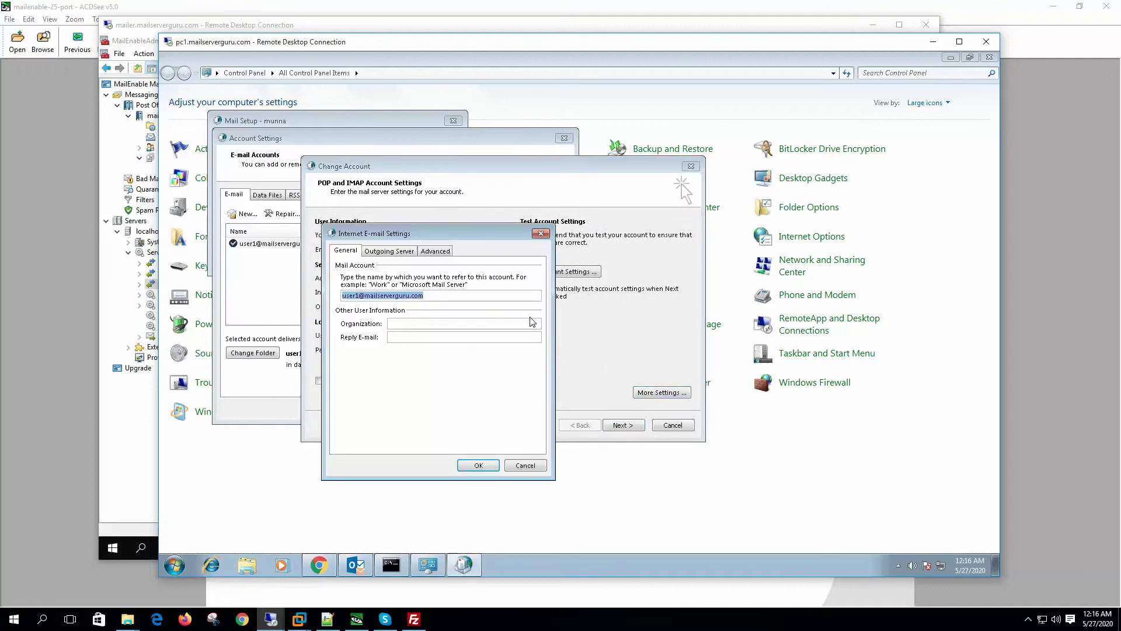
{"action": "left_click", "coordinate": [435, 250]}
{"action": "left_click", "coordinate": [535, 318]}
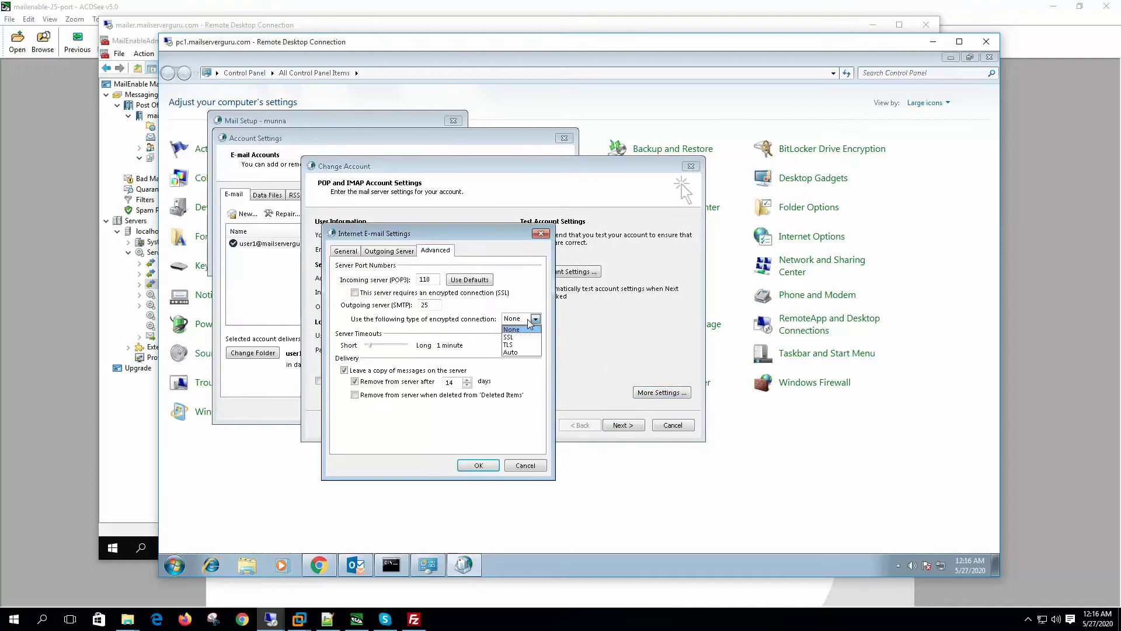
{"action": "left_click", "coordinate": [526, 346]}
{"action": "left_click", "coordinate": [479, 465]}
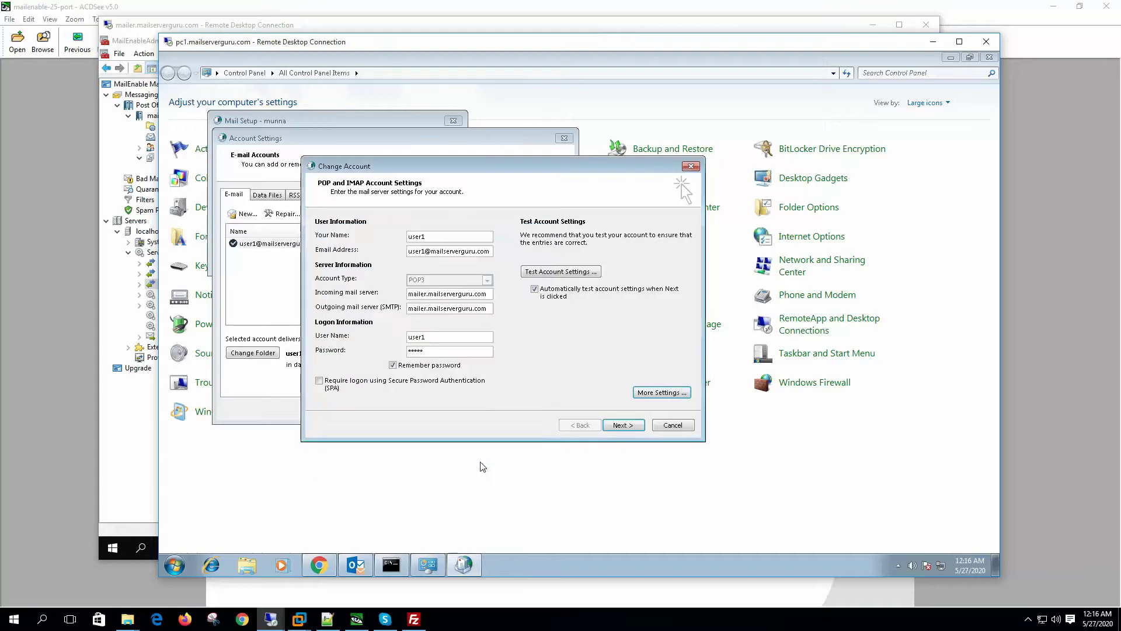
{"action": "left_click", "coordinate": [576, 272]}
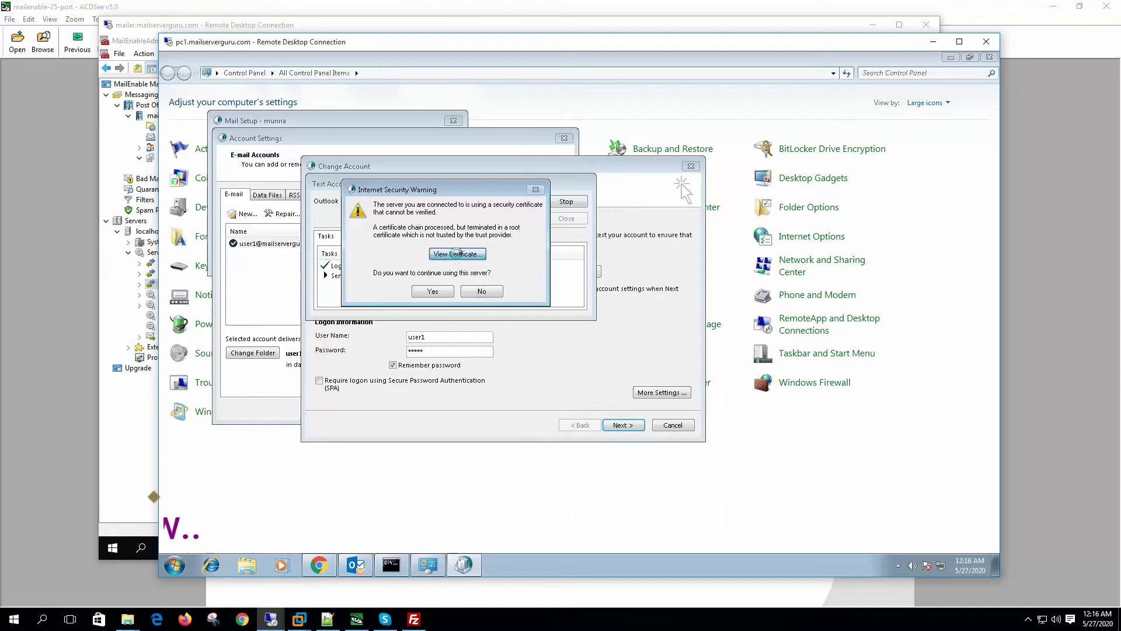
View the mail server's untrusted certificate and install it using the automatically determined certificate store
{"action": "left_click", "coordinate": [457, 254]}
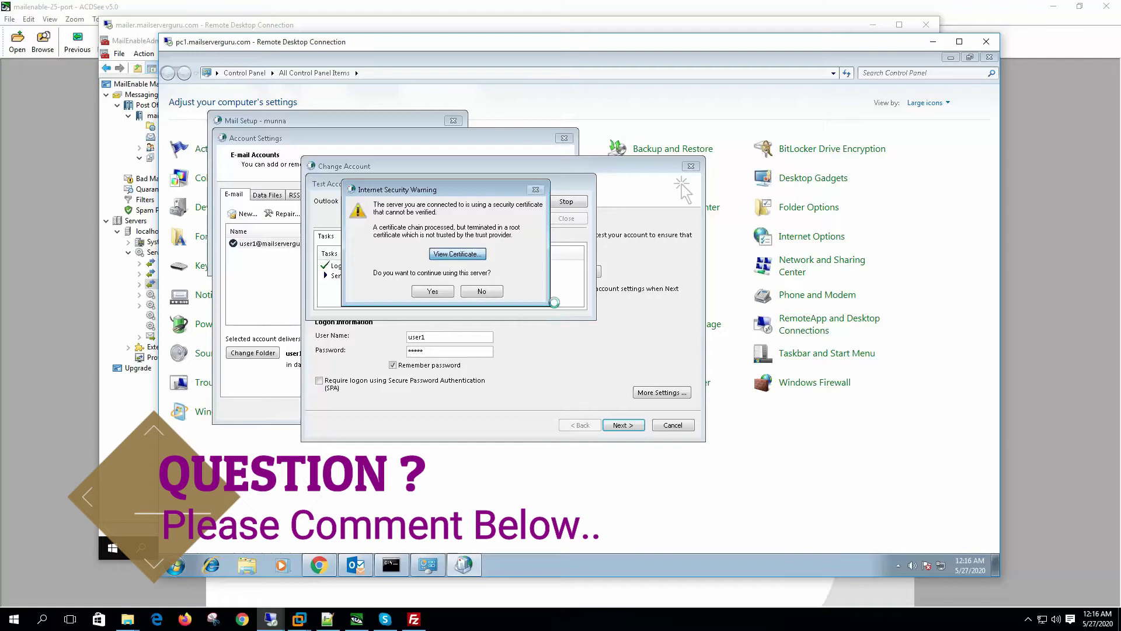
{"action": "left_click", "coordinate": [485, 434]}
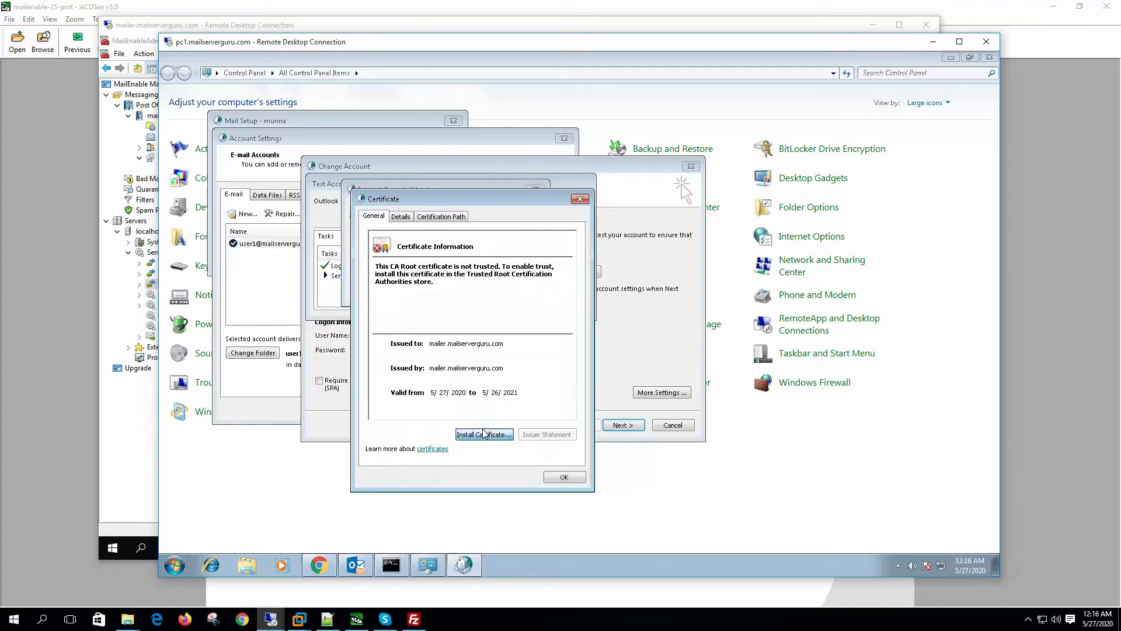
{"action": "left_click", "coordinate": [591, 487]}
{"action": "left_click", "coordinate": [586, 486]}
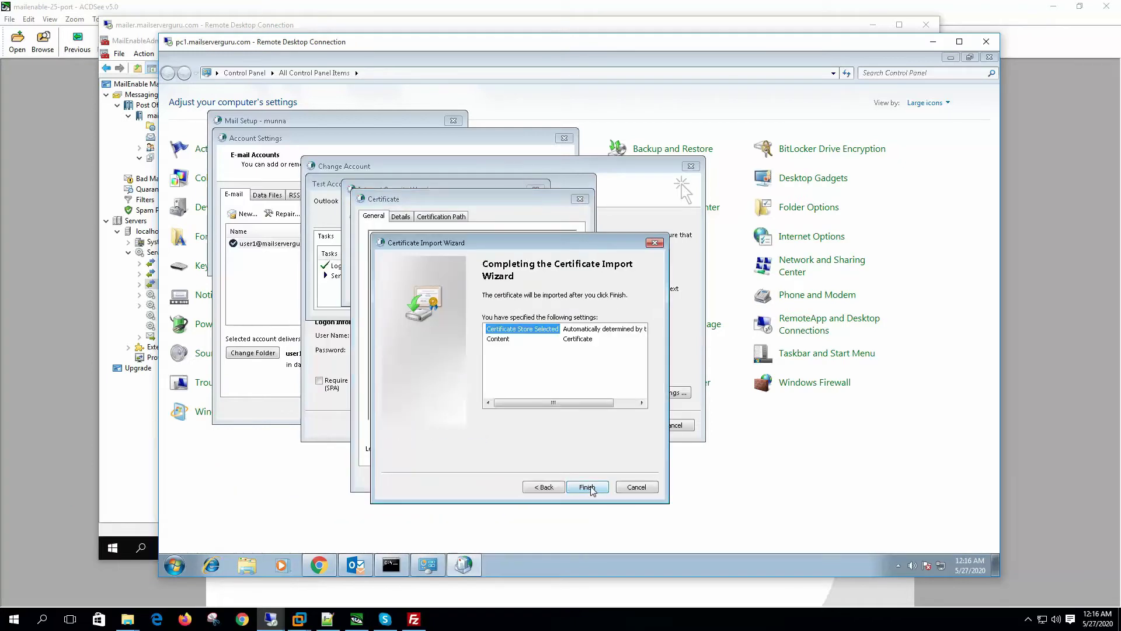
{"action": "left_click", "coordinate": [590, 488]}
{"action": "left_click", "coordinate": [637, 424]}
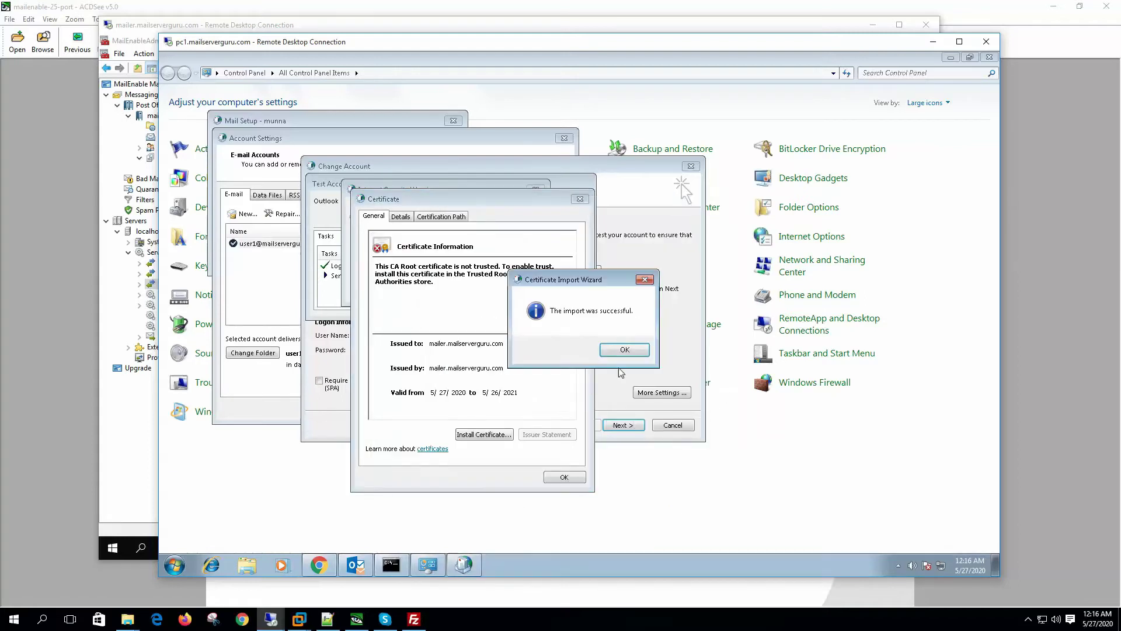
{"action": "left_click", "coordinate": [633, 350]}
{"action": "left_click", "coordinate": [564, 477]}
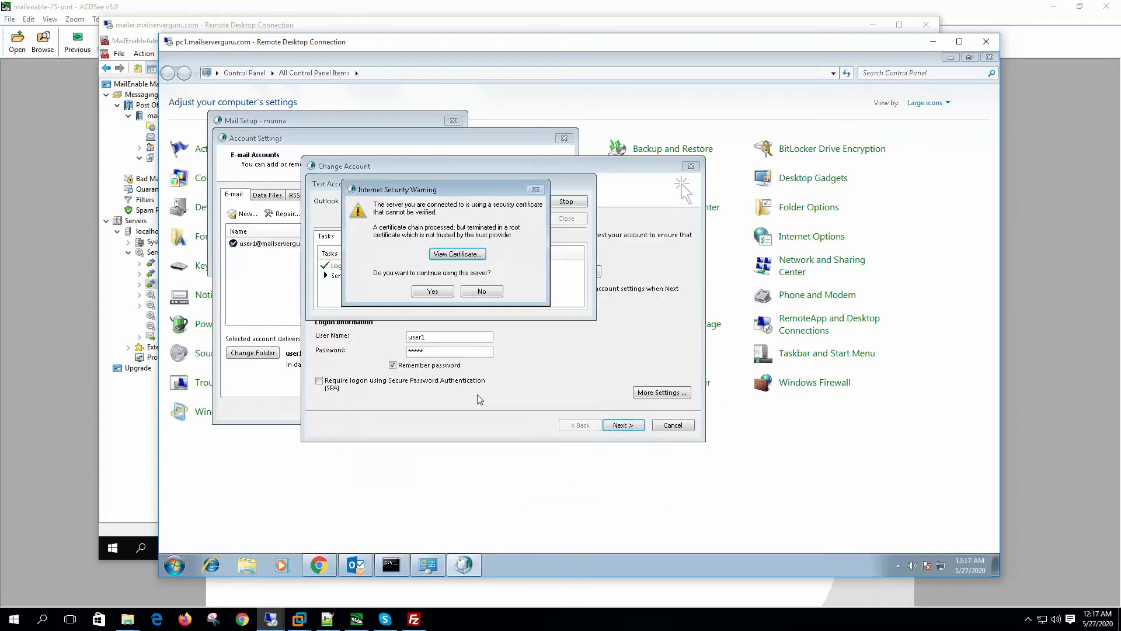
Accept the server's certificate to finish the account test, close the results, and open the account's advanced Internet e-mail settings
{"action": "left_click", "coordinate": [436, 291]}
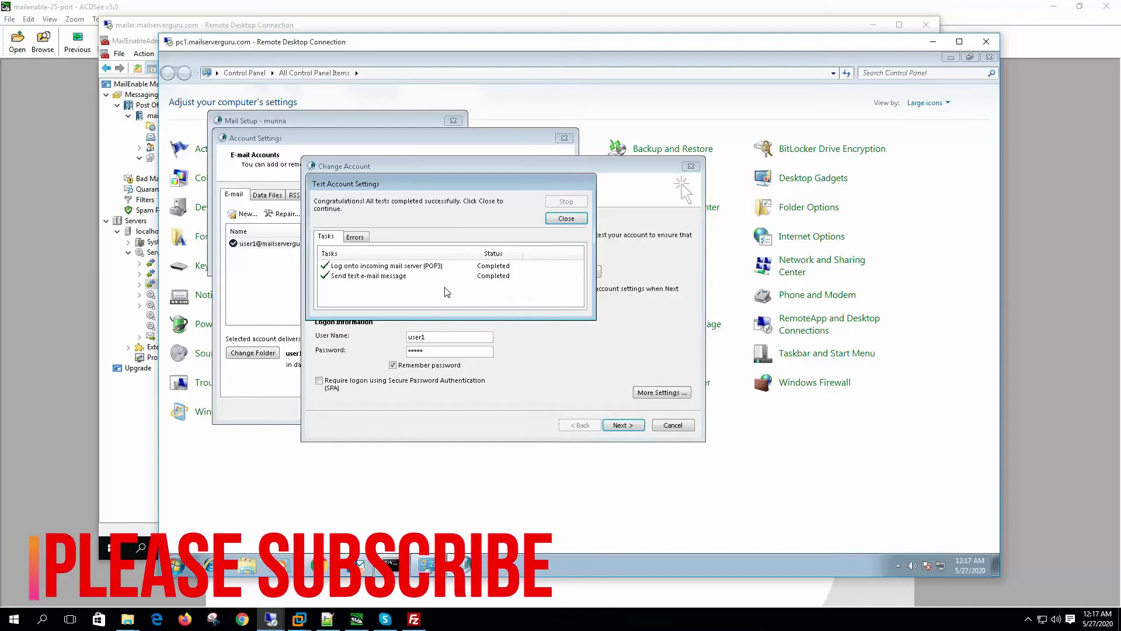
{"action": "left_click", "coordinate": [565, 220]}
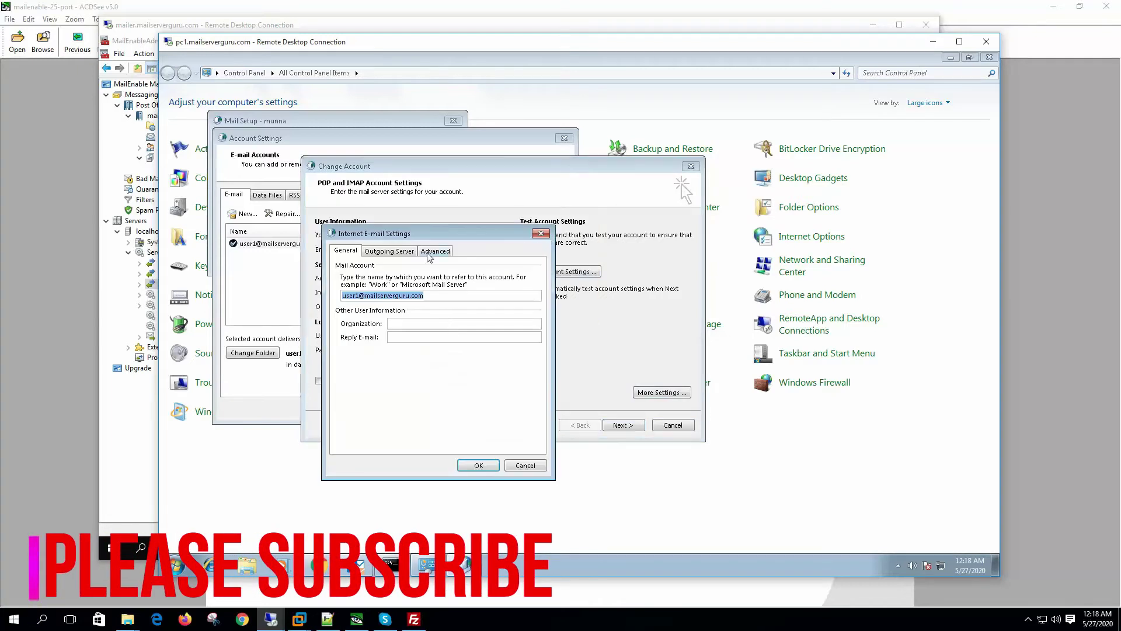
{"action": "left_click", "coordinate": [432, 250]}
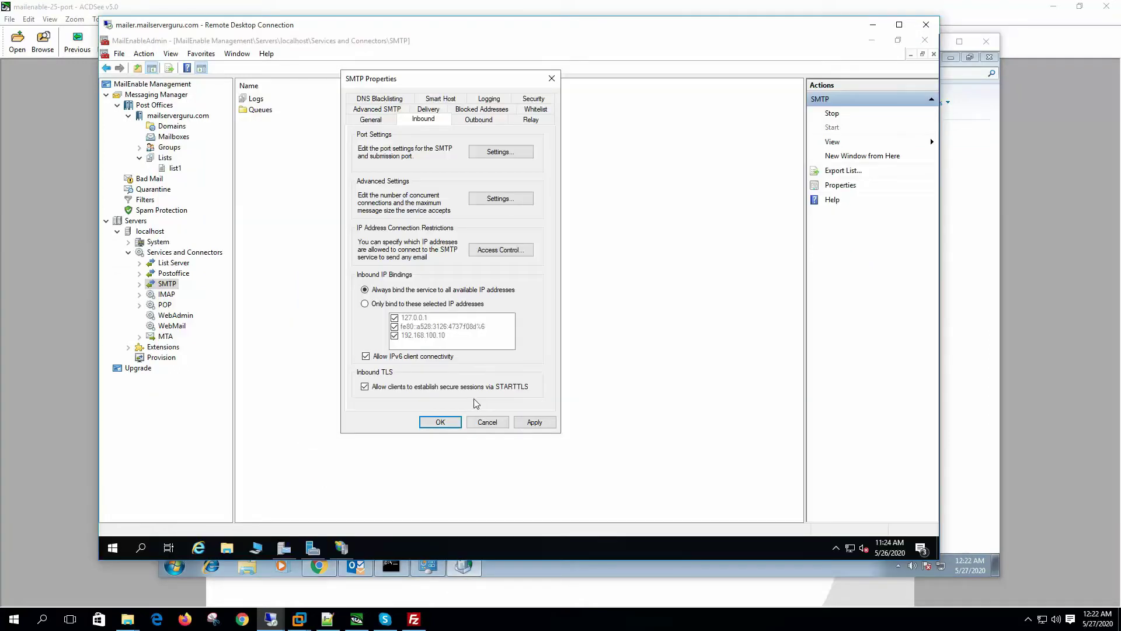
In the server's SMTP inbound properties, clear the STARTTLS option and set the SMTP port to 465, requiring SSL and authentication before sending
{"action": "left_click", "coordinate": [404, 387]}
{"action": "left_click", "coordinate": [485, 155]}
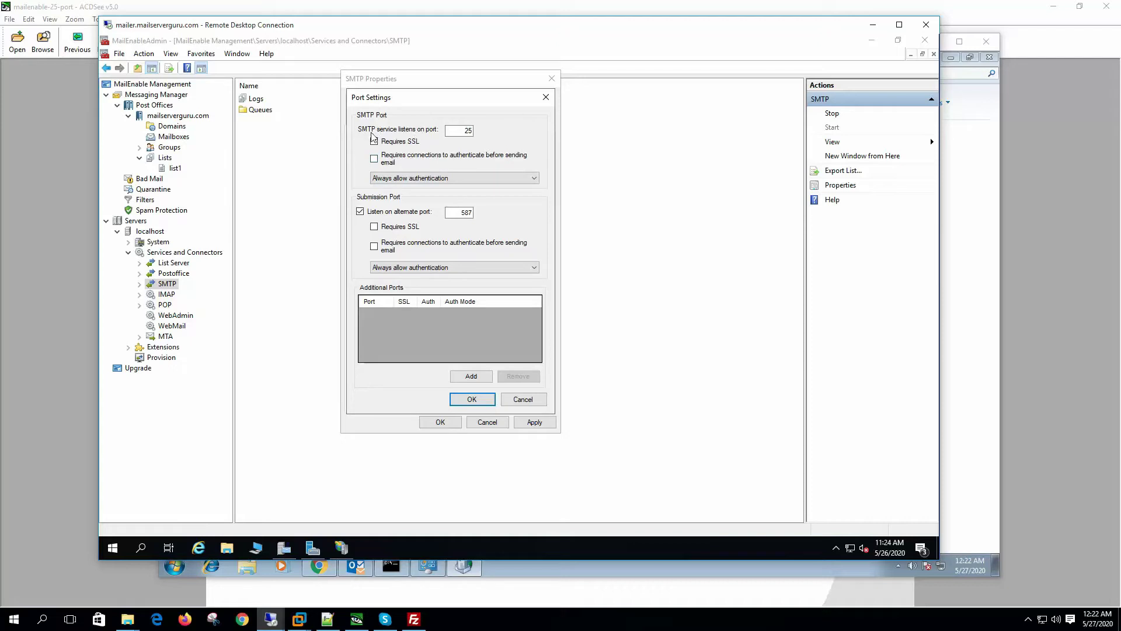
{"action": "double_click", "coordinate": [466, 131]}
{"action": "type", "text": "46"}
{"action": "left_click", "coordinate": [402, 144]}
{"action": "left_click", "coordinate": [402, 161]}
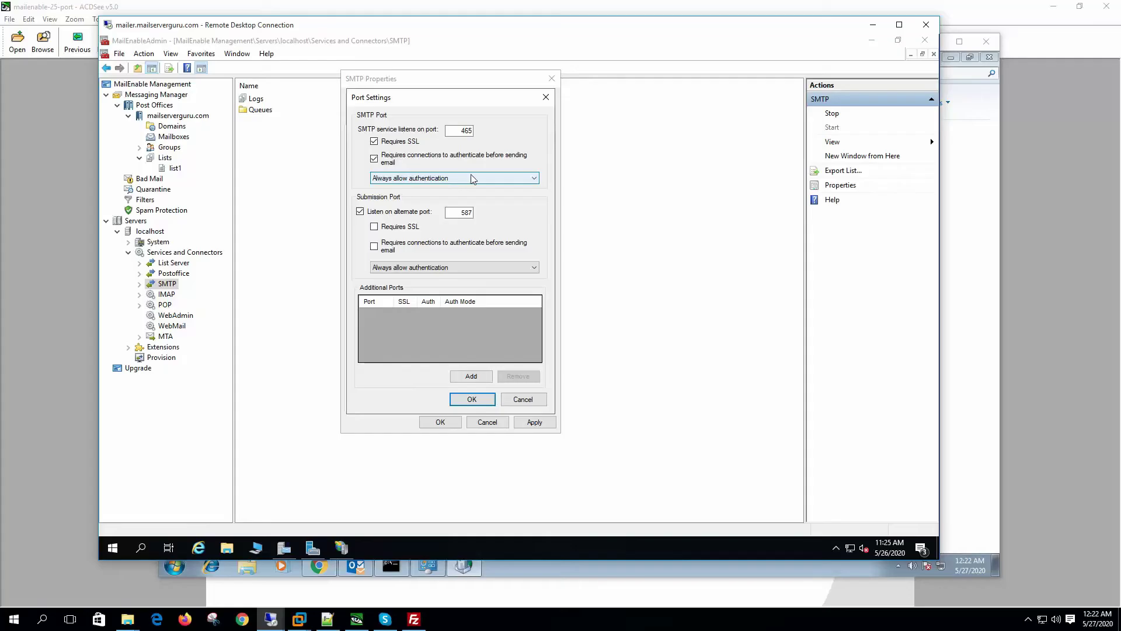
{"action": "left_click", "coordinate": [464, 568]}
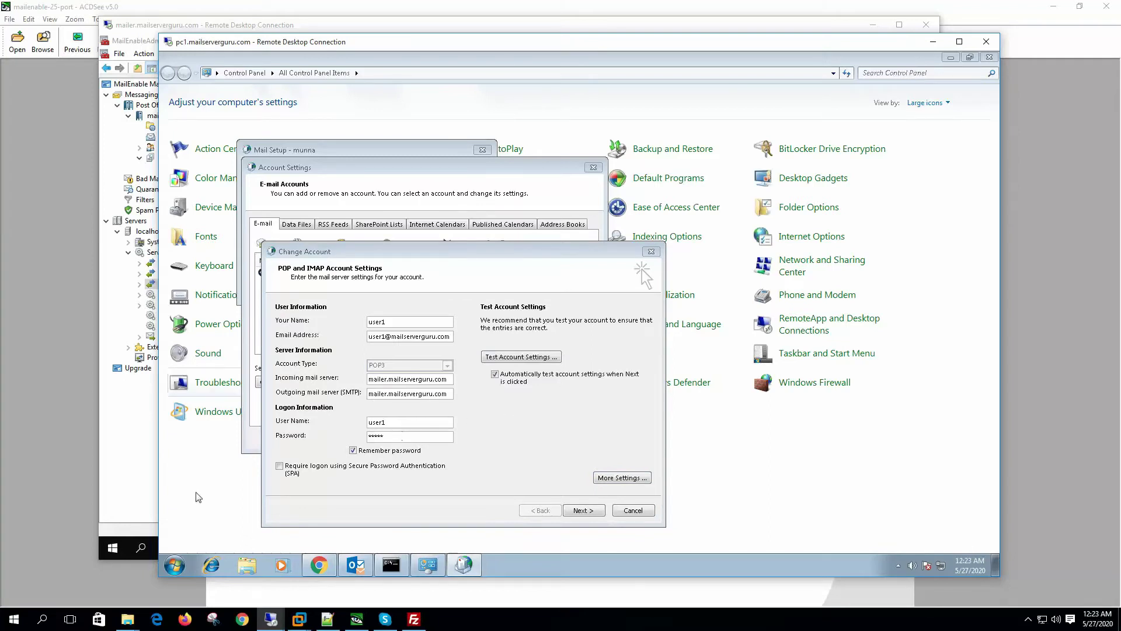
{"action": "left_click", "coordinate": [135, 498]}
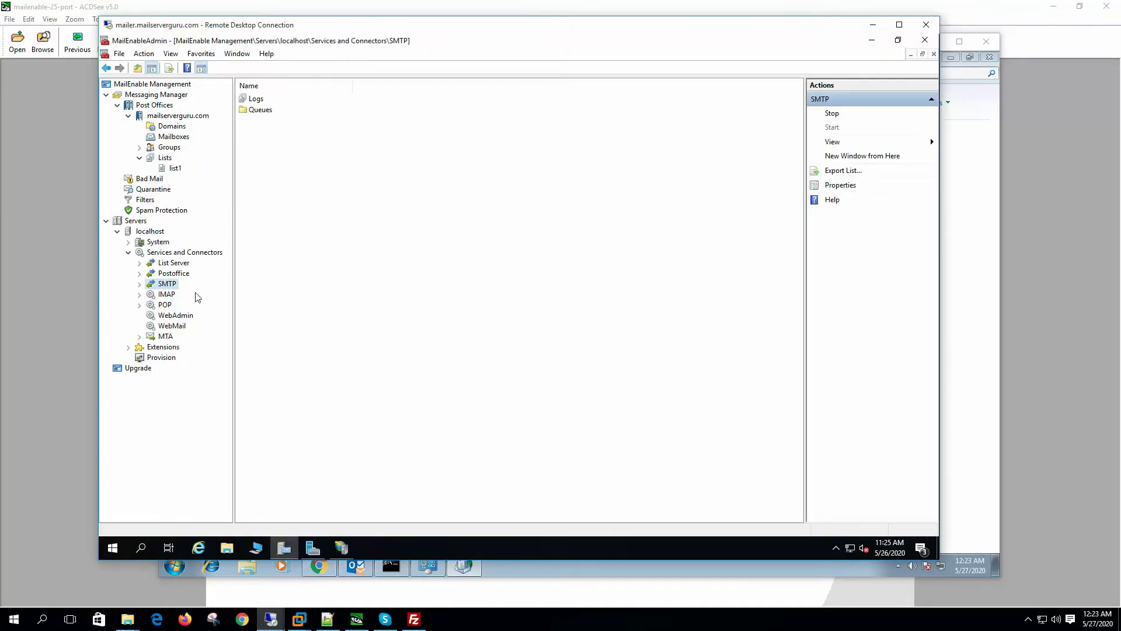
{"action": "left_click", "coordinate": [178, 284]}
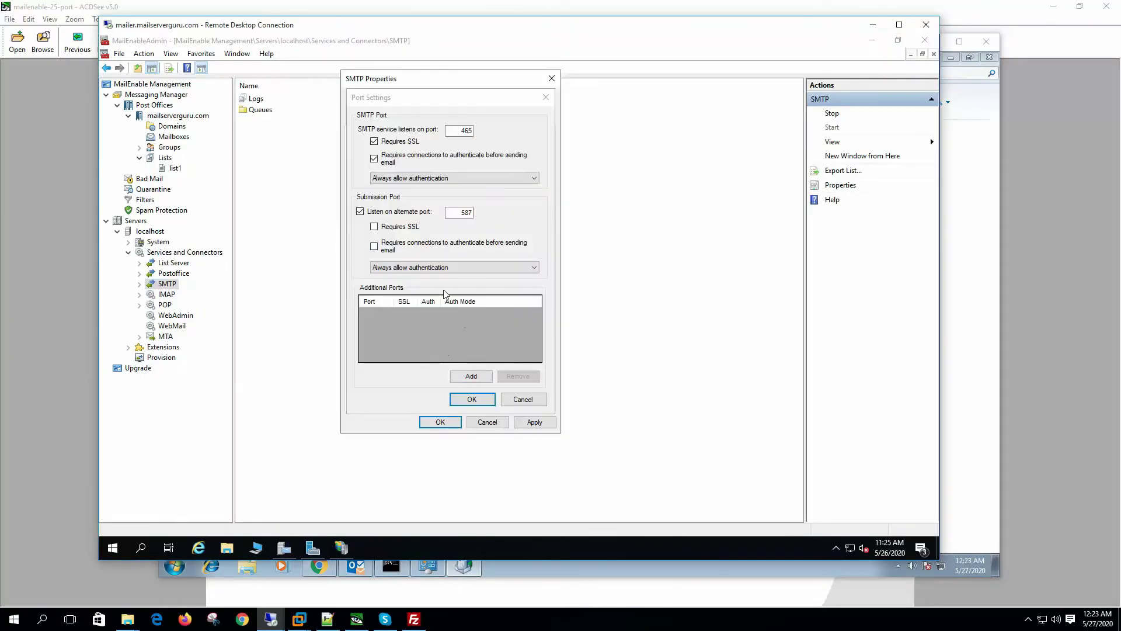
{"action": "left_click", "coordinate": [473, 571]}
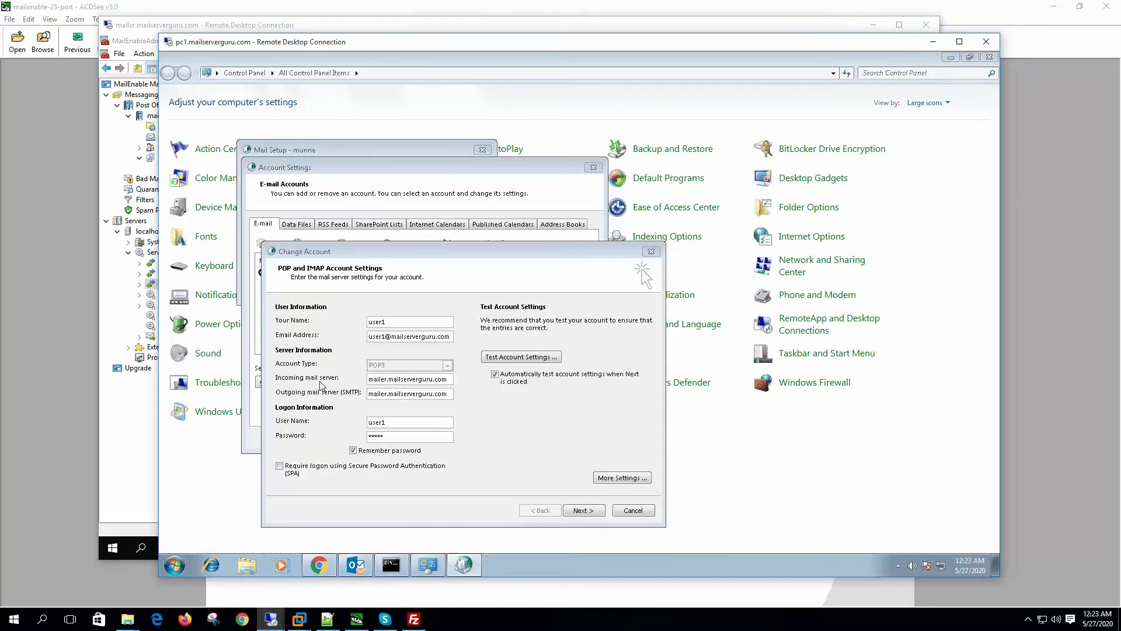
{"action": "left_click", "coordinate": [140, 460]}
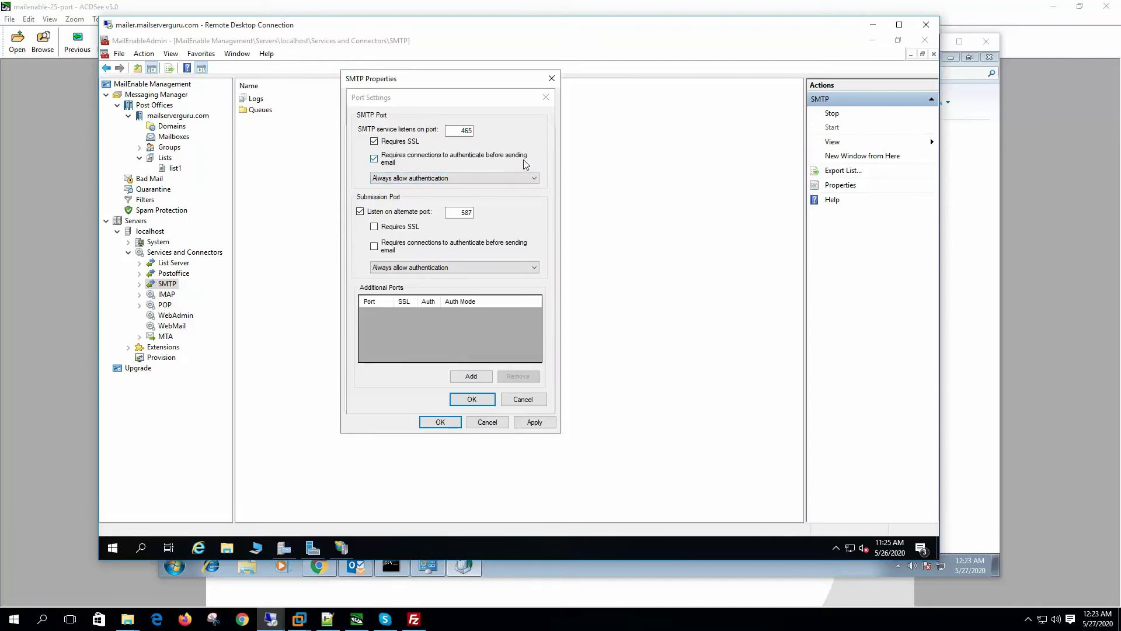
Allow only secure authentication (using SSL or TLS) on ports 465 and 587, and require SSL and authentication on submission port 587
{"action": "left_click", "coordinate": [409, 178]}
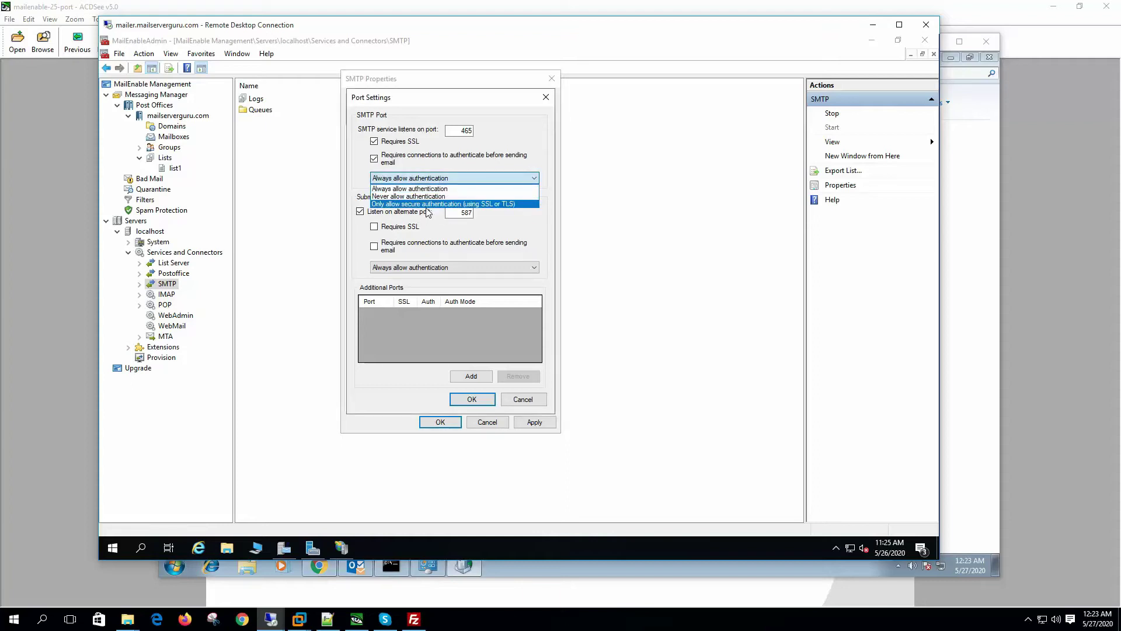
{"action": "left_click", "coordinate": [449, 205]}
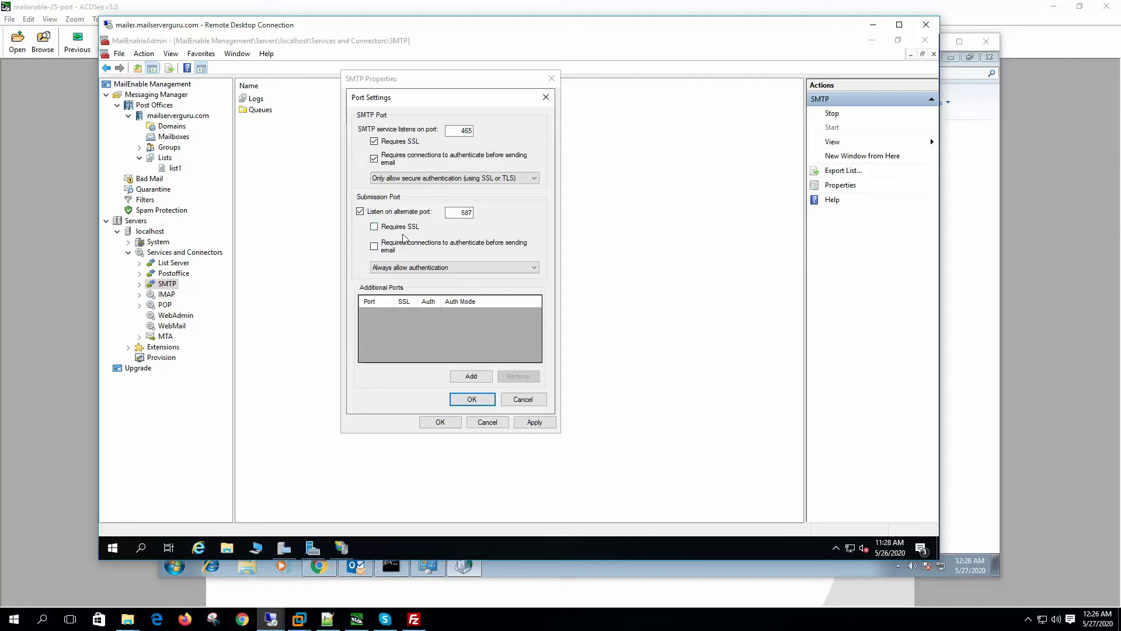
{"action": "left_click", "coordinate": [388, 248]}
{"action": "left_click", "coordinate": [432, 267]}
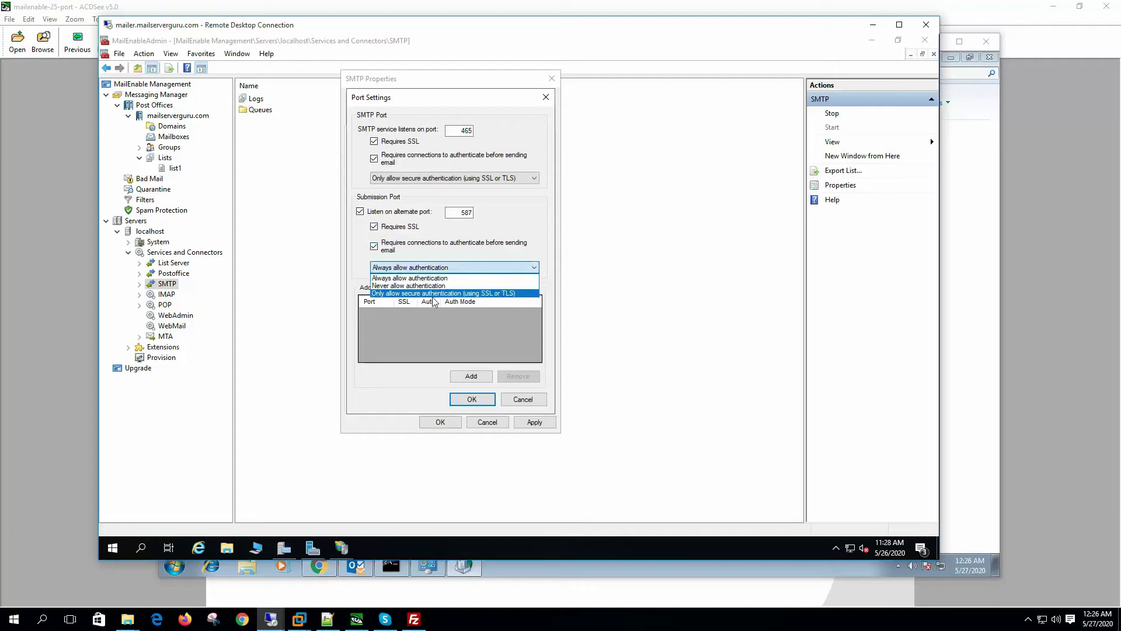
{"action": "left_click", "coordinate": [507, 294]}
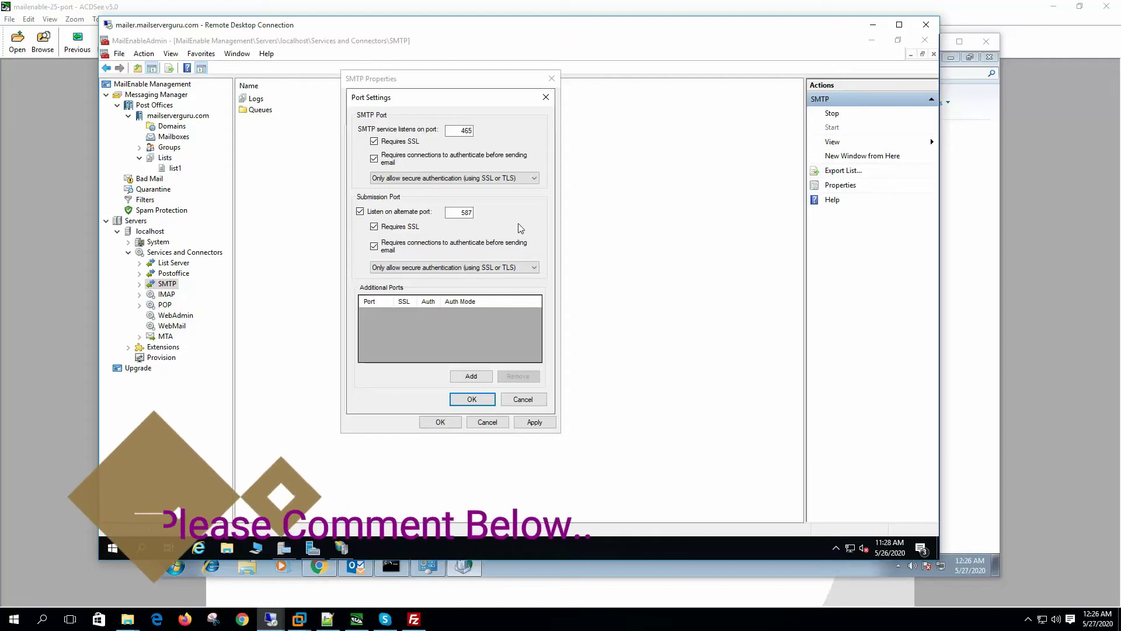
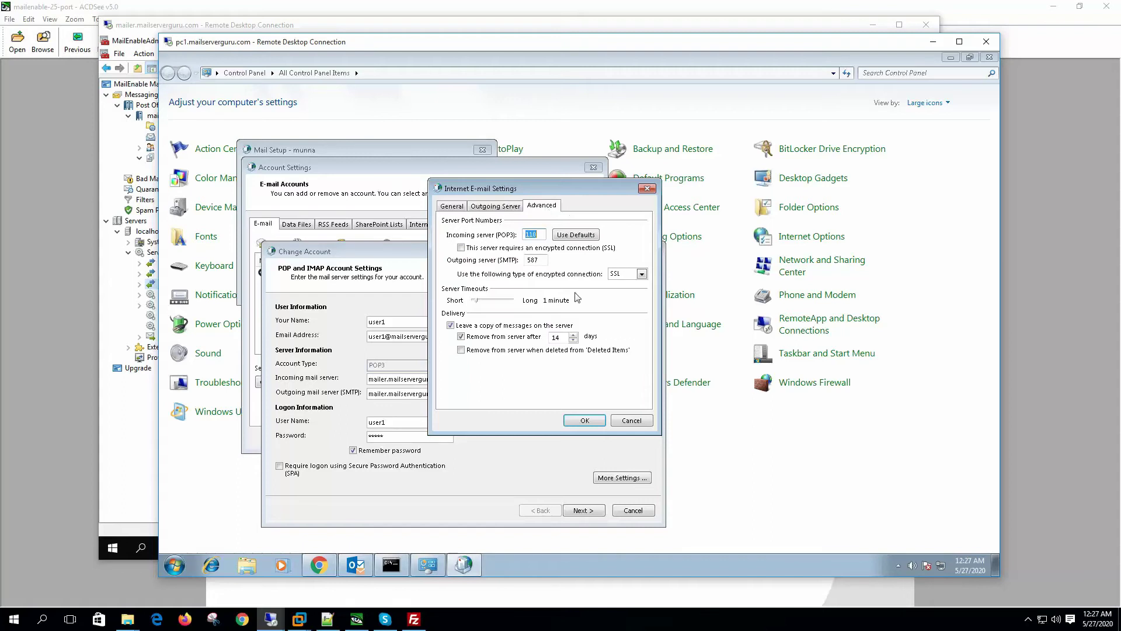
On the client PC, set the account's outgoing SMTP port to 465, save, test the account settings, and close the results
{"action": "left_click", "coordinate": [546, 261]}
{"action": "double_click", "coordinate": [544, 259]}
{"action": "left_click", "coordinate": [584, 420]}
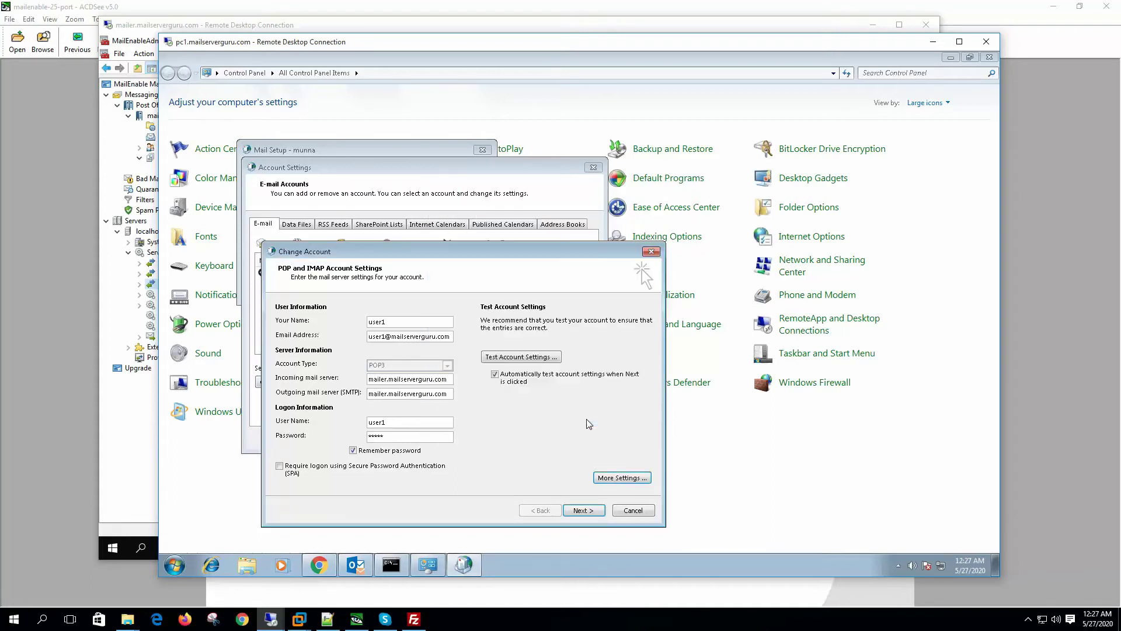
{"action": "left_click", "coordinate": [521, 356]}
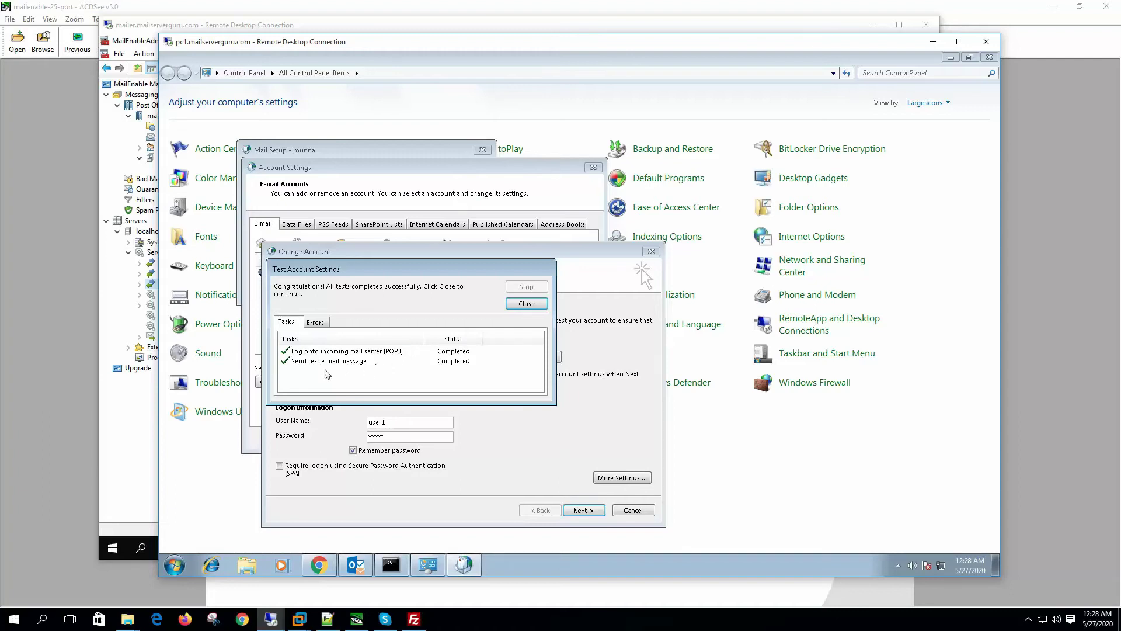
{"action": "left_click", "coordinate": [526, 303]}
Set the account's outgoing SMTP port to 587 in the advanced settings, save, test the account settings, and close the results
{"action": "left_click", "coordinate": [622, 478]}
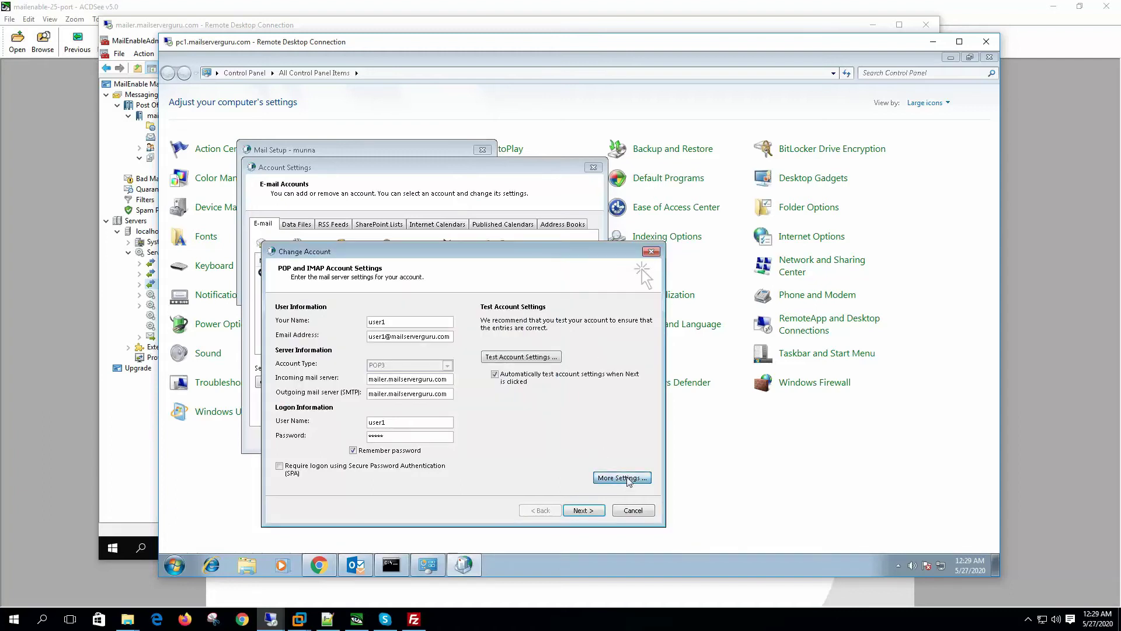
{"action": "left_click", "coordinate": [396, 320]}
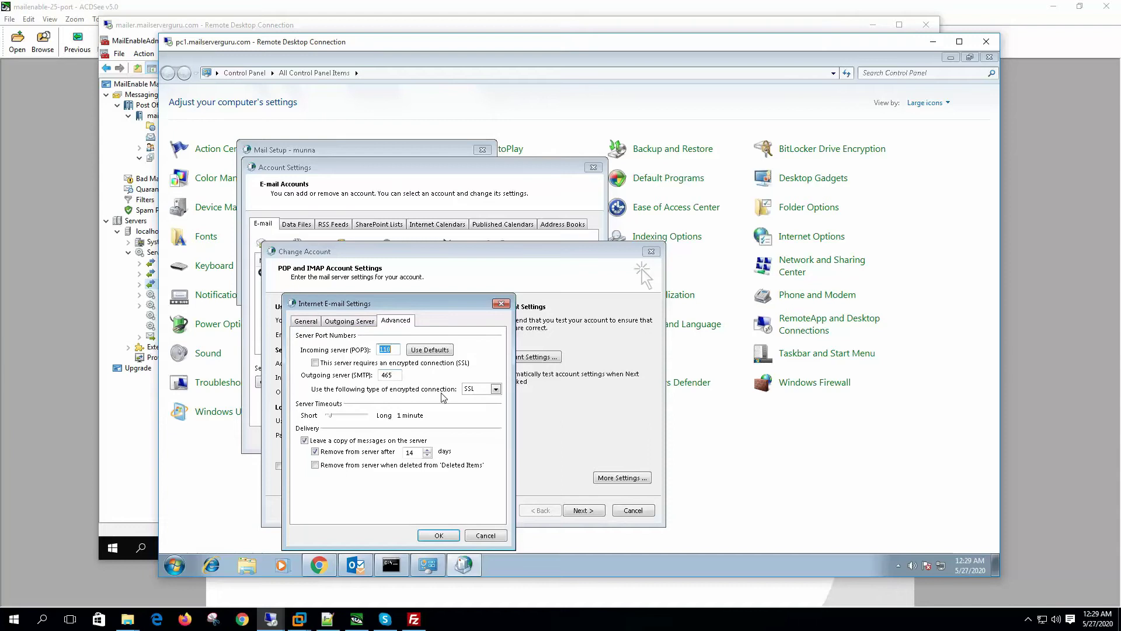
{"action": "double_click", "coordinate": [400, 375]}
{"action": "type", "text": "586"}
{"action": "double_click", "coordinate": [387, 375]}
{"action": "left_click", "coordinate": [438, 535]}
{"action": "left_click", "coordinate": [532, 357]}
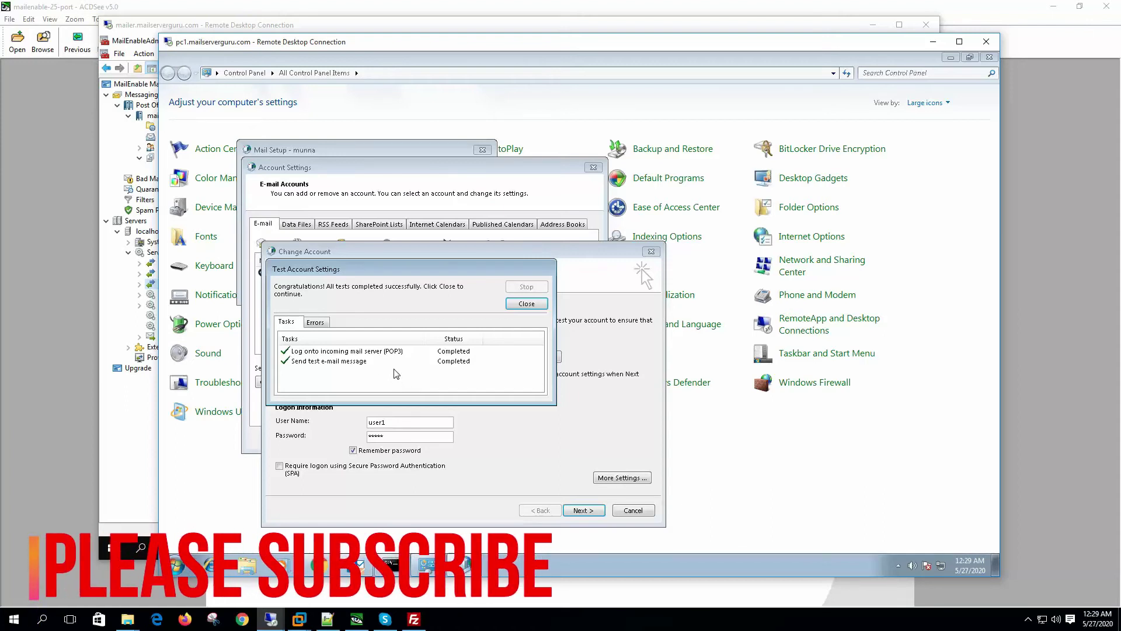
{"action": "left_click", "coordinate": [526, 303]}
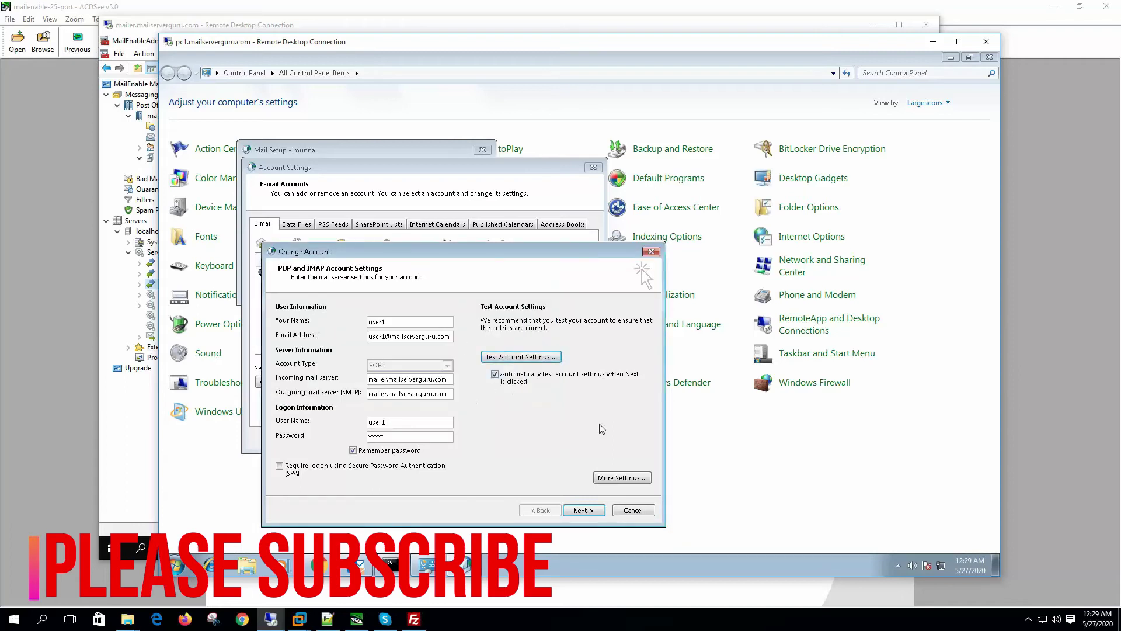
Turn off the account's outgoing SMTP authentication requirement, save, test the account settings, and close the results
{"action": "left_click", "coordinate": [622, 476]}
{"action": "left_click", "coordinate": [349, 320]}
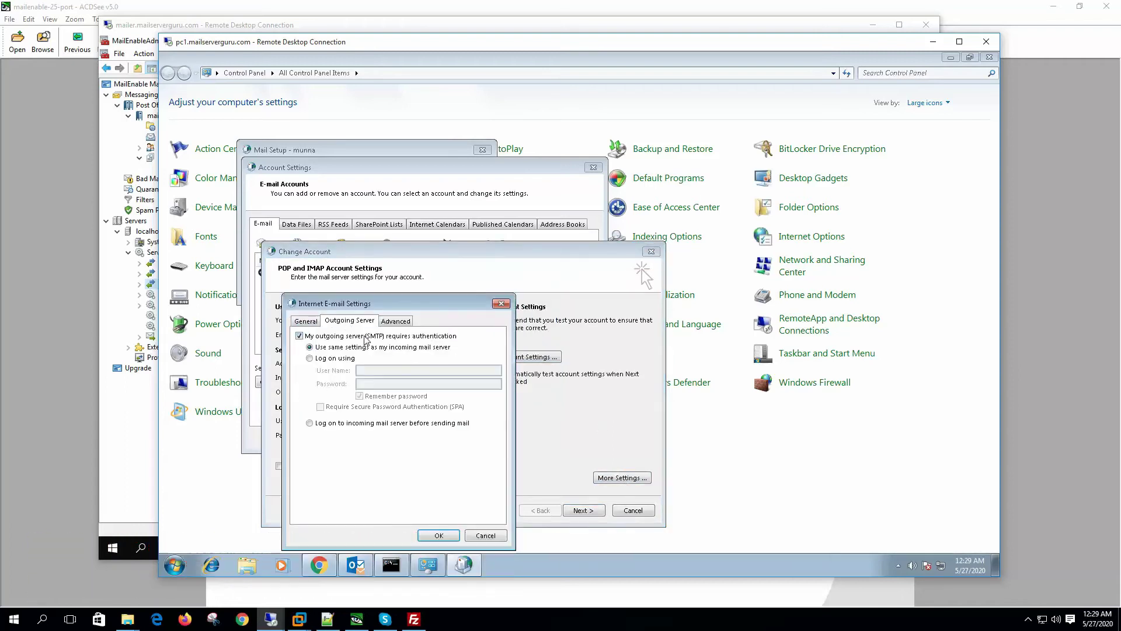
{"action": "left_click", "coordinate": [395, 321]}
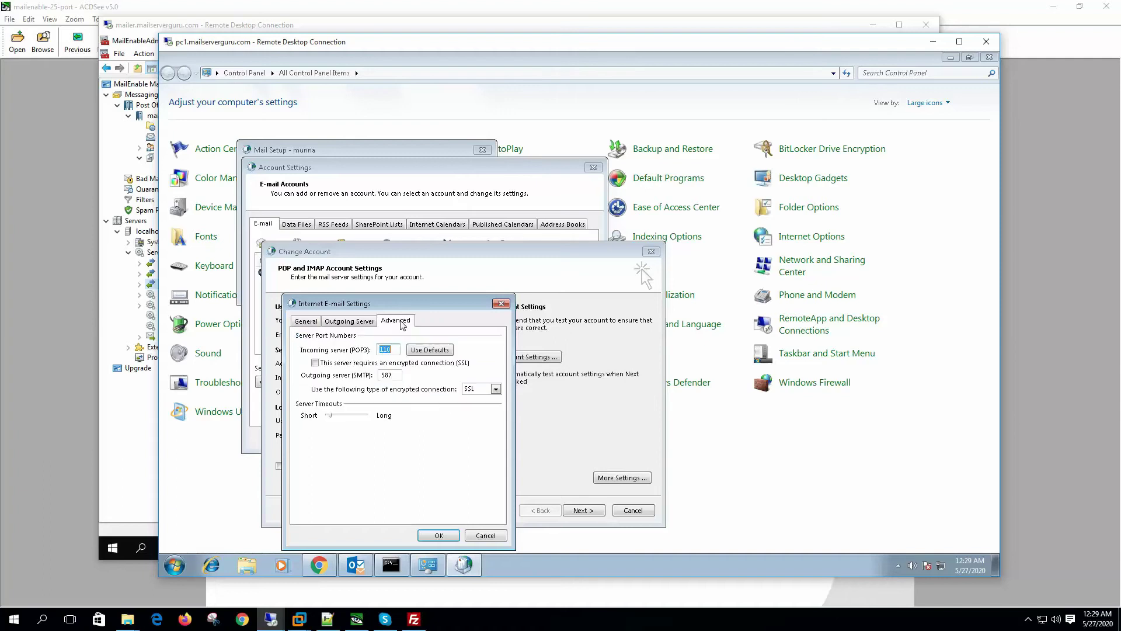
{"action": "left_click", "coordinate": [359, 322]}
{"action": "left_click", "coordinate": [299, 336]}
{"action": "left_click", "coordinate": [438, 535]}
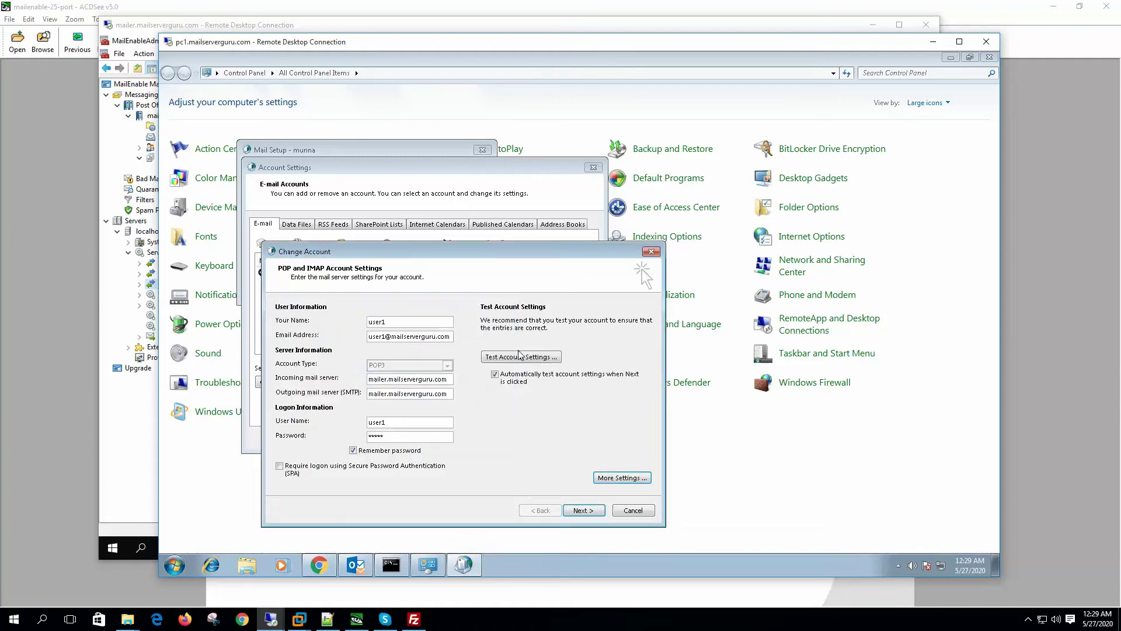
{"action": "left_click", "coordinate": [537, 357]}
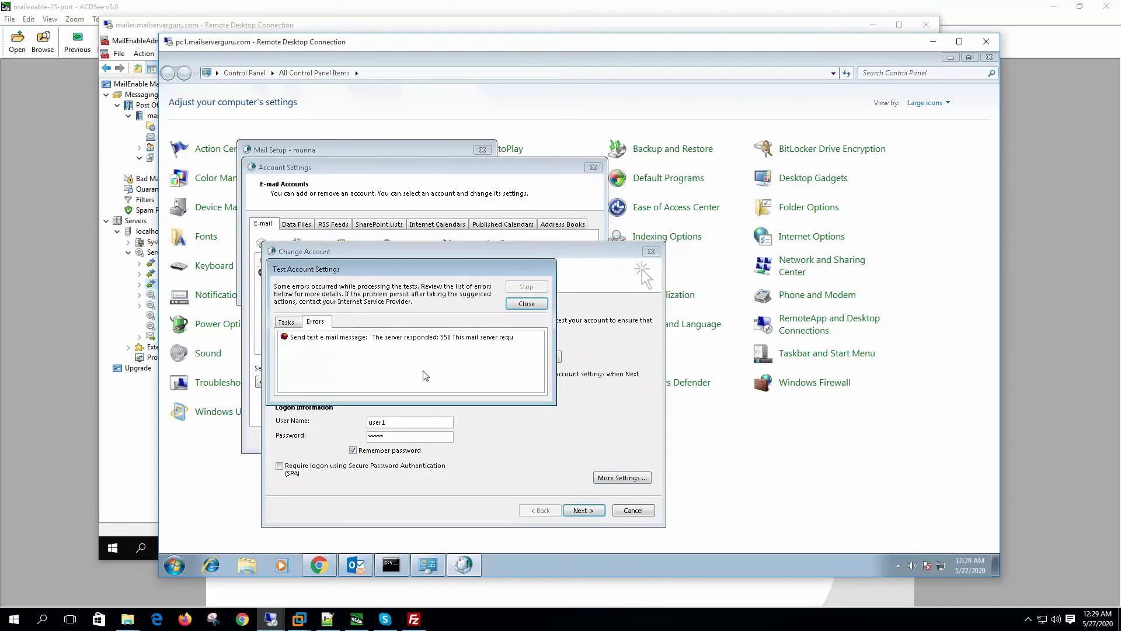
{"action": "left_click", "coordinate": [527, 304]}
Turn the account's outgoing SMTP authentication back on, using the same settings as the incoming server, and finish the account change
{"action": "left_click", "coordinate": [621, 477]}
{"action": "left_click", "coordinate": [359, 320]}
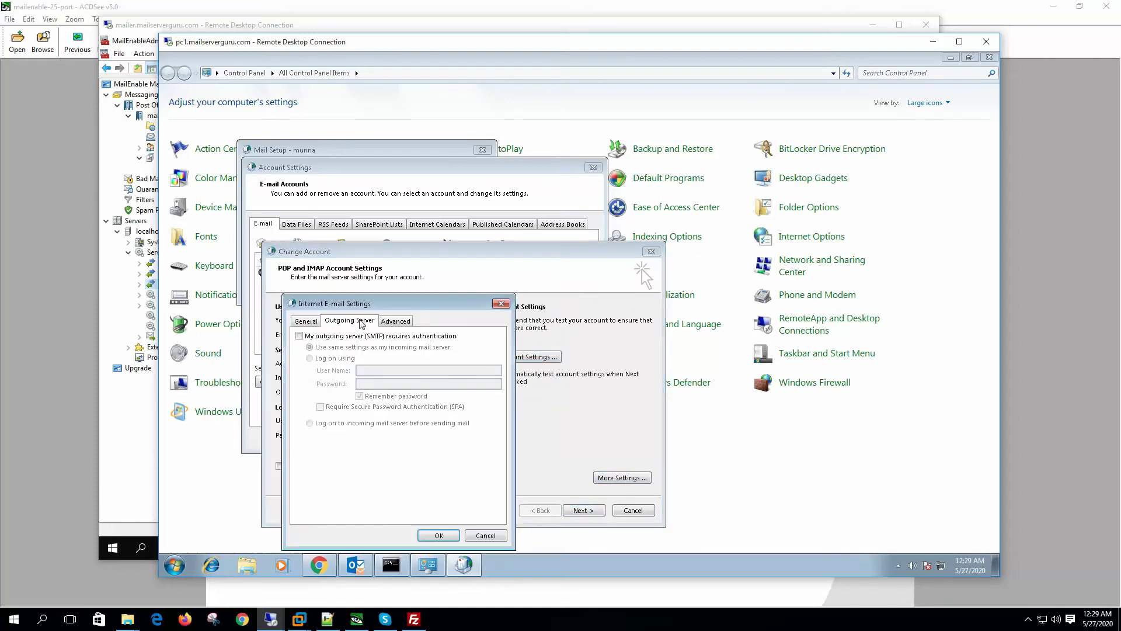
{"action": "left_click", "coordinate": [333, 337]}
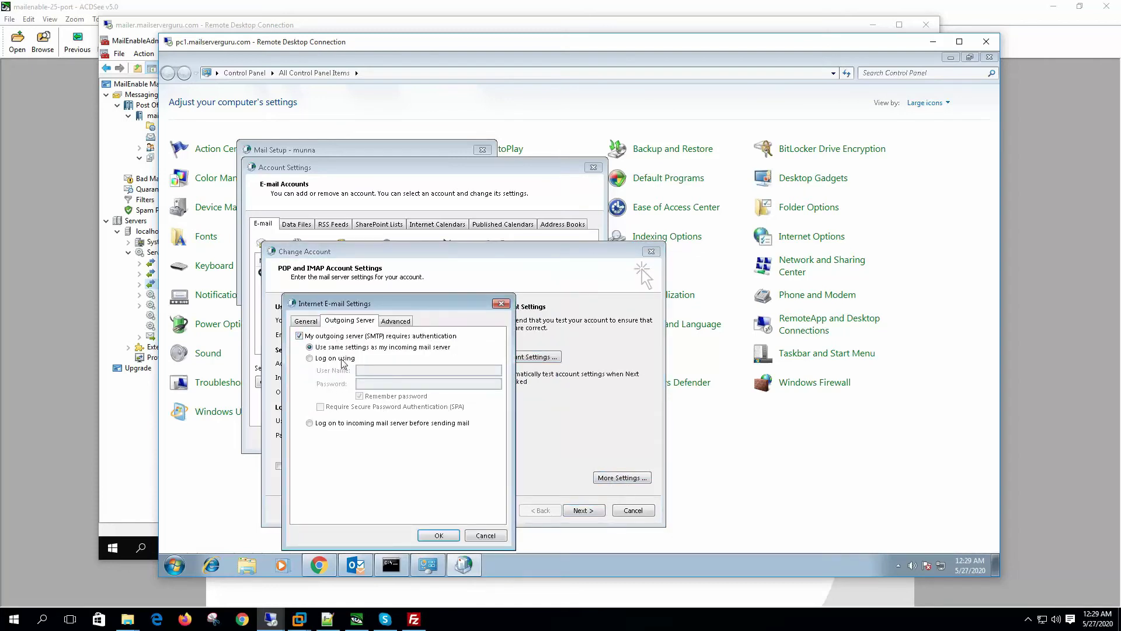
{"action": "left_click", "coordinate": [437, 536]}
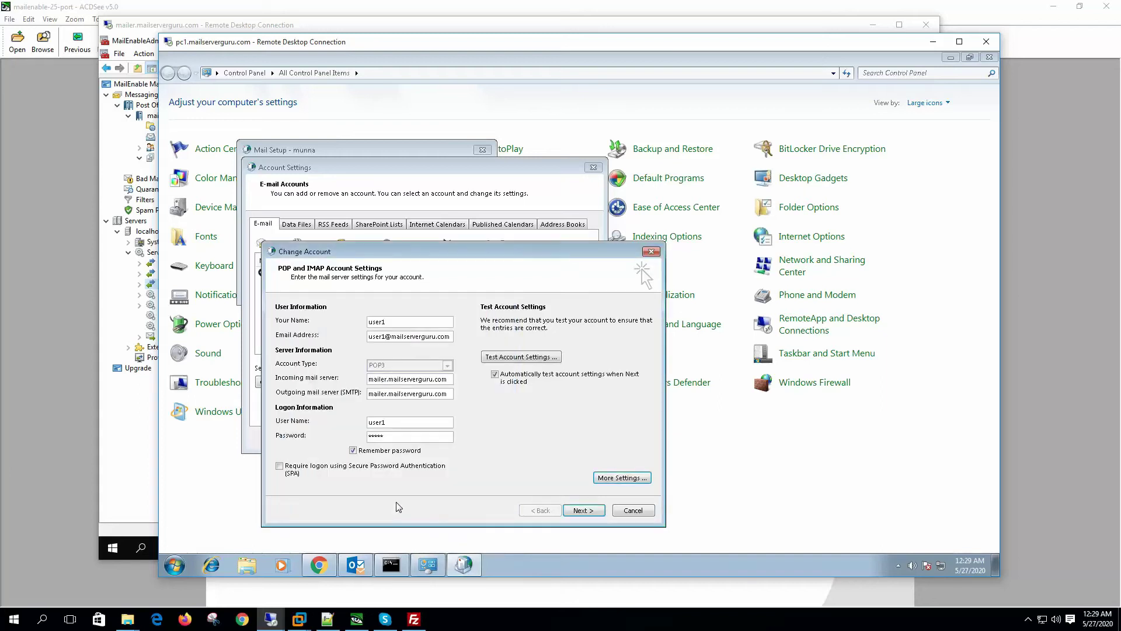
{"action": "left_click", "coordinate": [583, 509]}
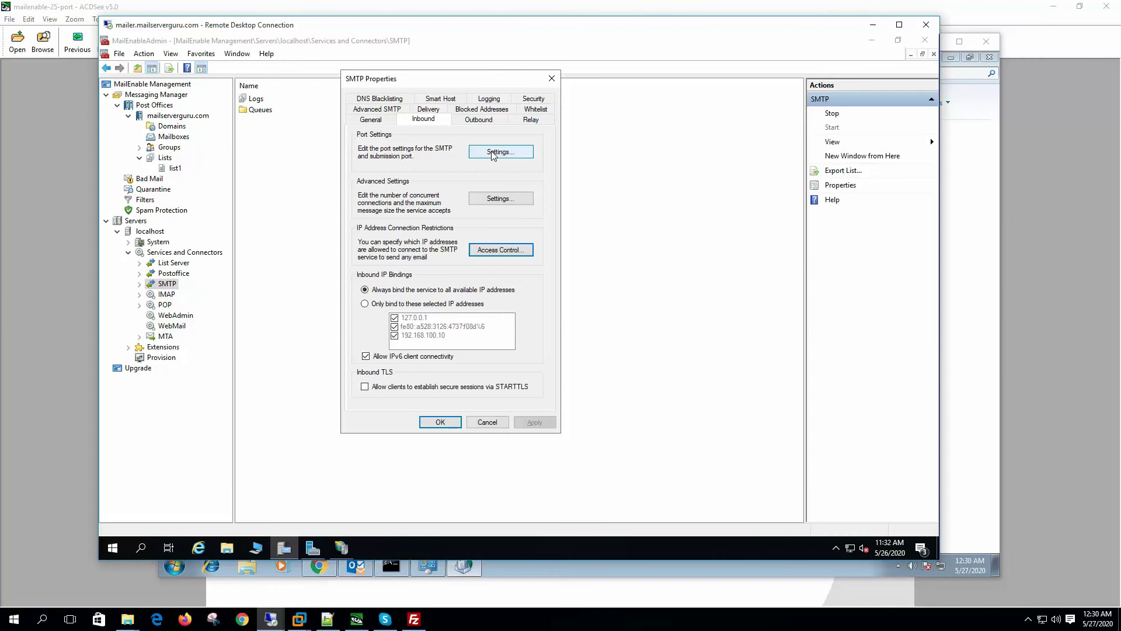
On the mail server, review the inbound SMTP port settings and compare the advertised maximum message size with the client PC's EHLO response
{"action": "left_click", "coordinate": [492, 153]}
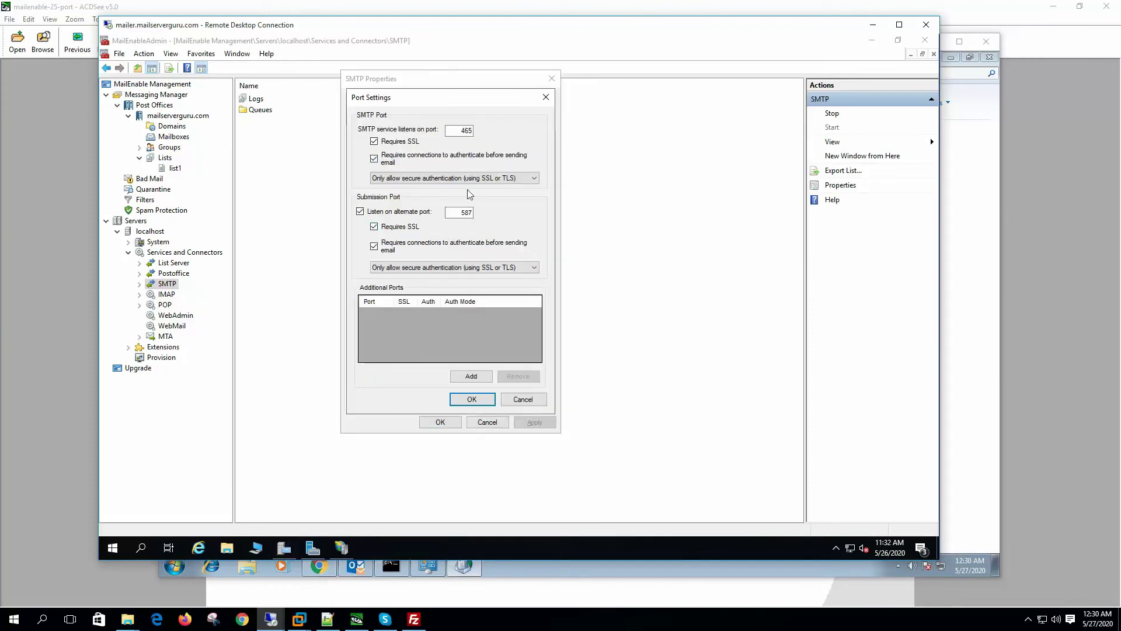
{"action": "key", "text": "Return"}
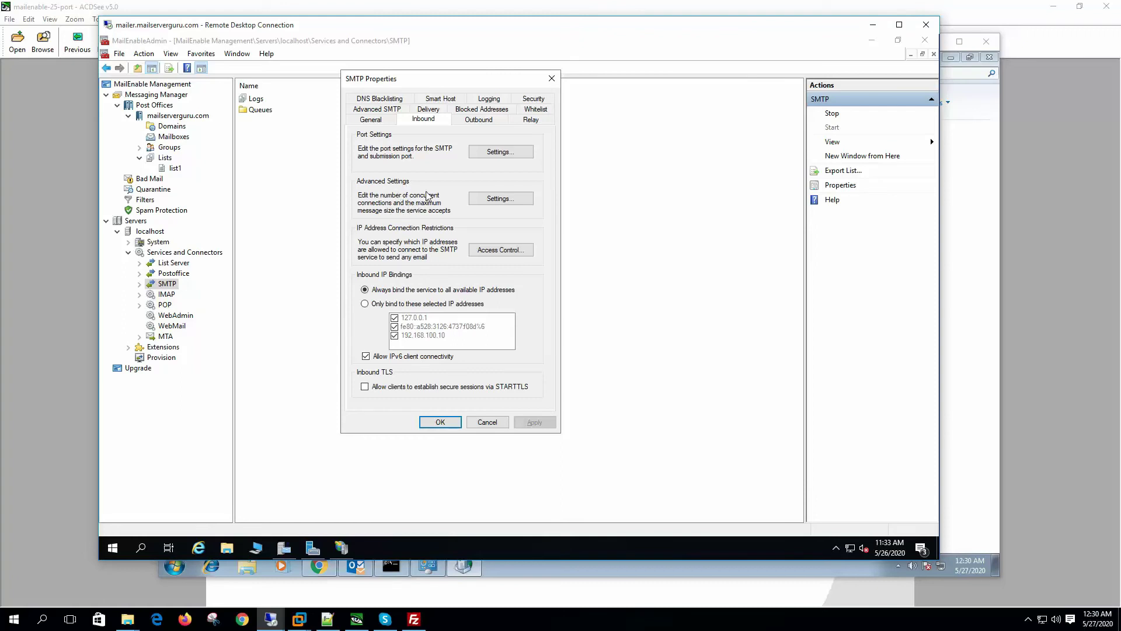
{"action": "left_click", "coordinate": [507, 199]}
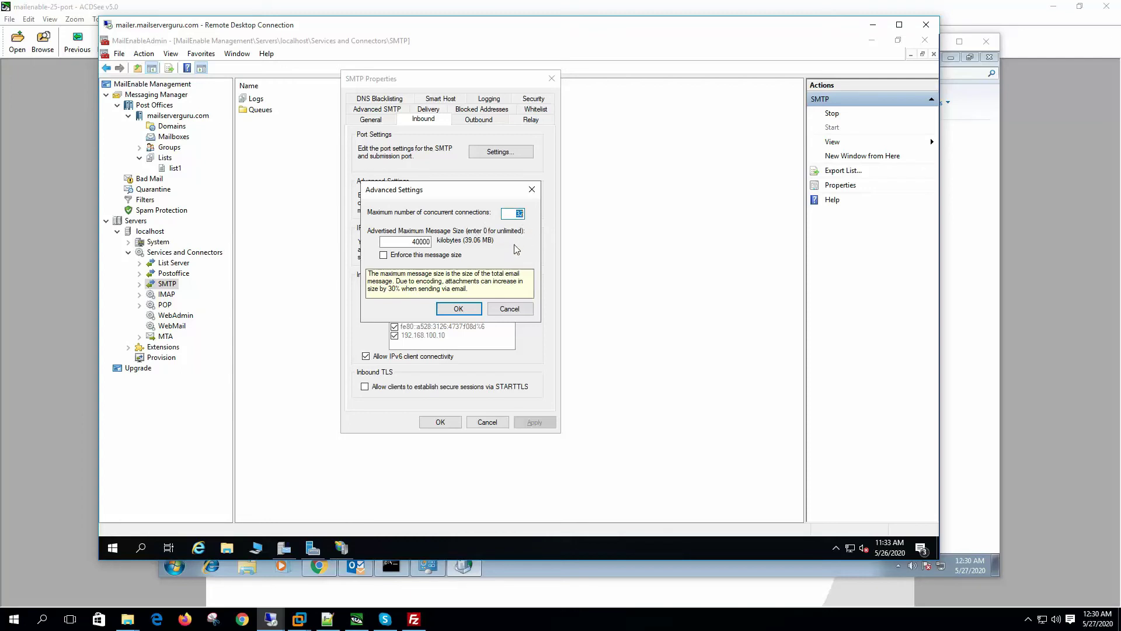
{"action": "left_click_drag", "start_coordinate": [410, 240], "coordinate": [467, 245]}
{"action": "left_click", "coordinate": [406, 562]}
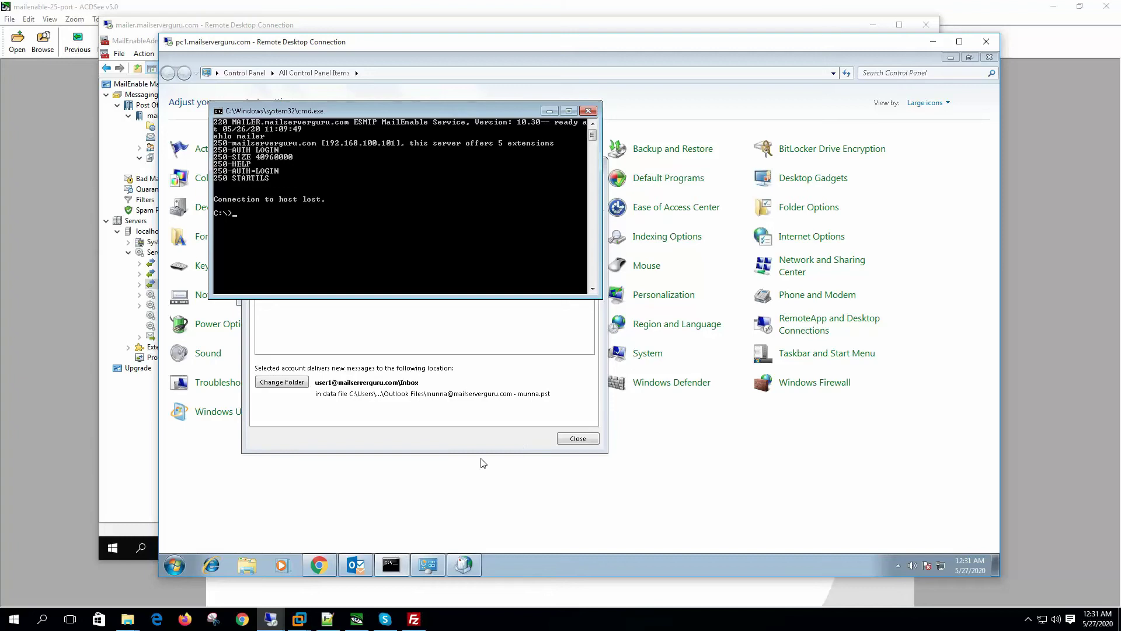
{"action": "left_click", "coordinate": [151, 551]}
{"action": "left_click", "coordinate": [509, 136]}
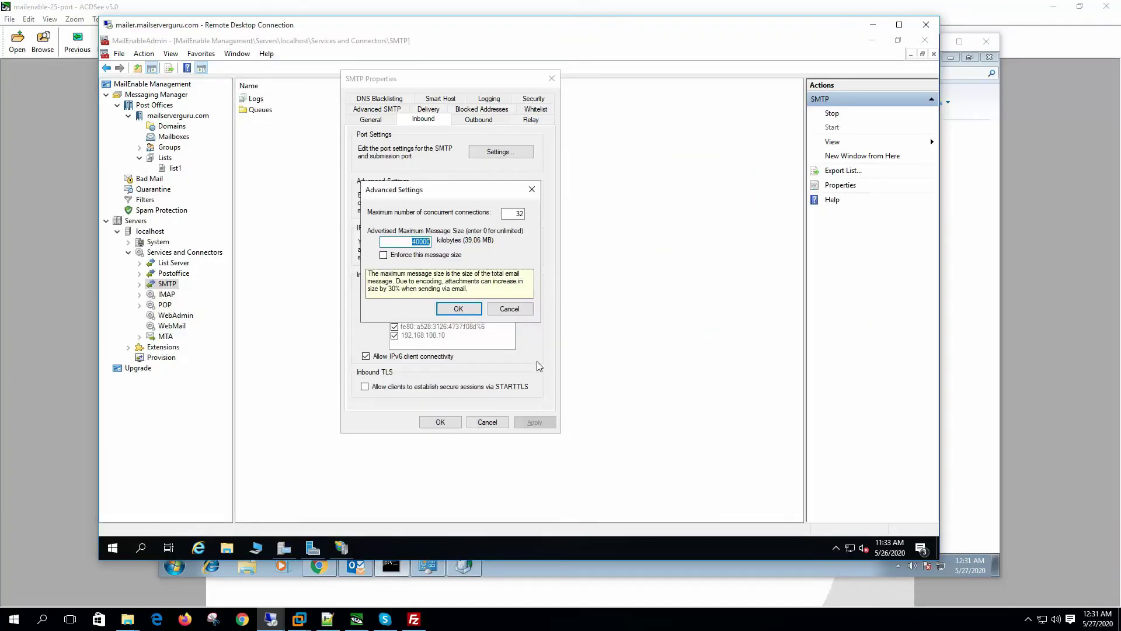
{"action": "left_click", "coordinate": [506, 309]}
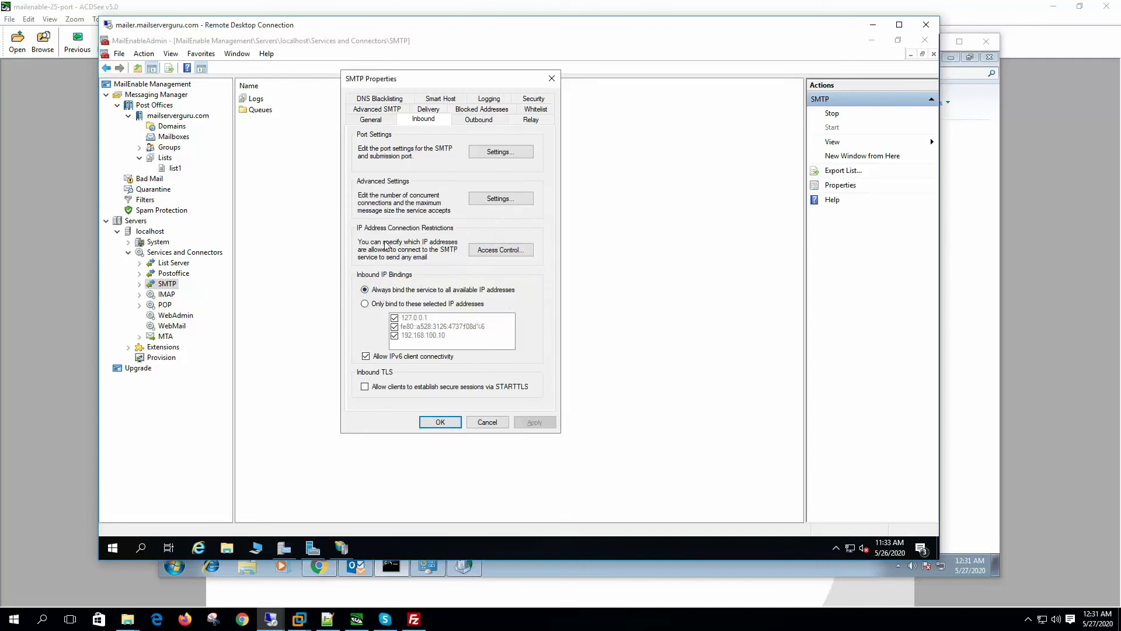
Add 192.168.100.101 as an exception to the granted-by-default SMTP access control and save the SMTP properties
{"action": "left_click", "coordinate": [503, 251]}
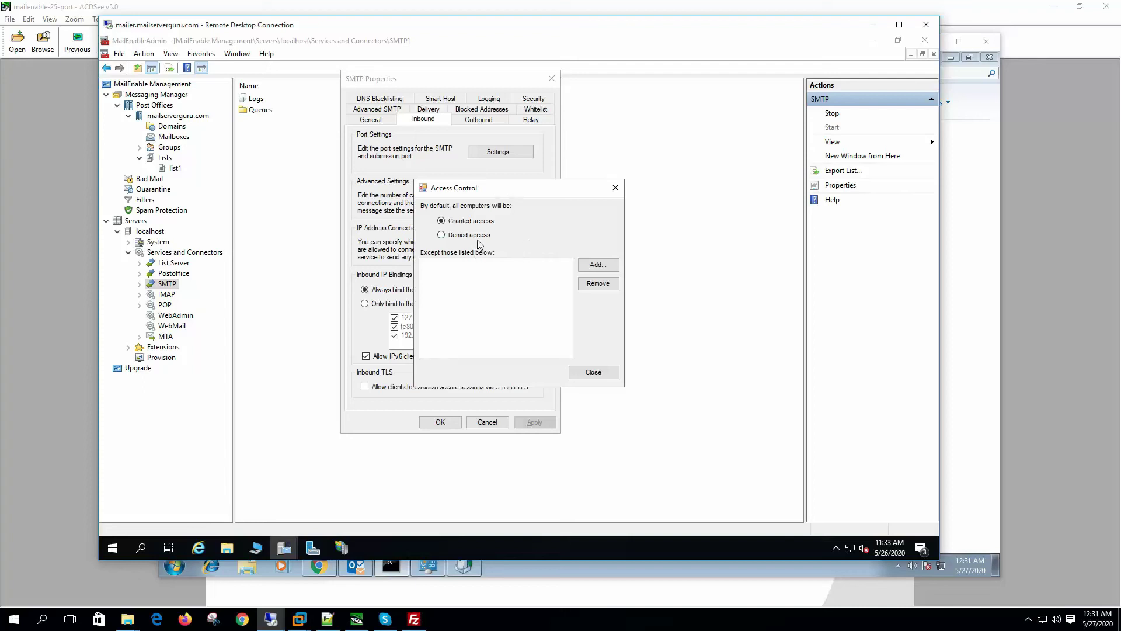
{"action": "left_click", "coordinate": [602, 267]}
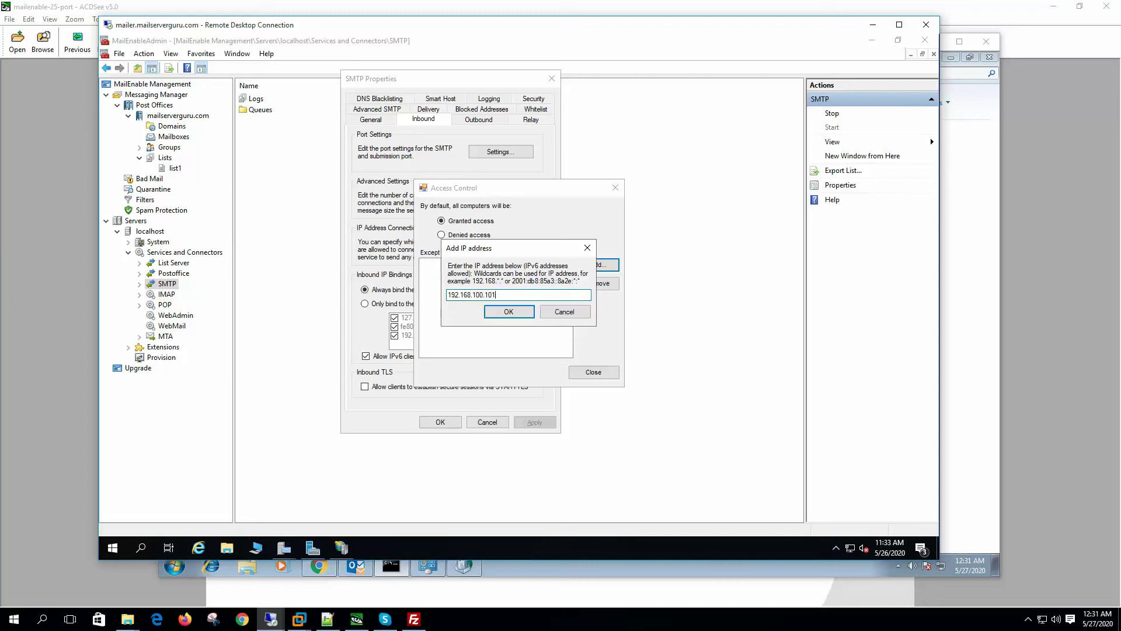
{"action": "left_click", "coordinate": [503, 312]}
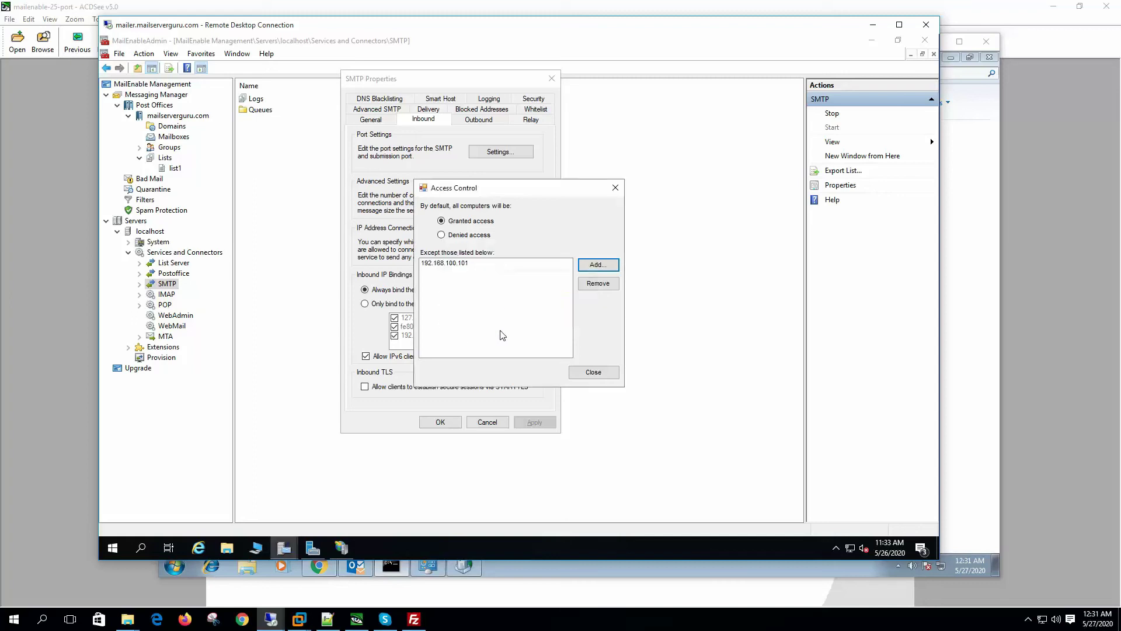
{"action": "left_click", "coordinate": [588, 372]}
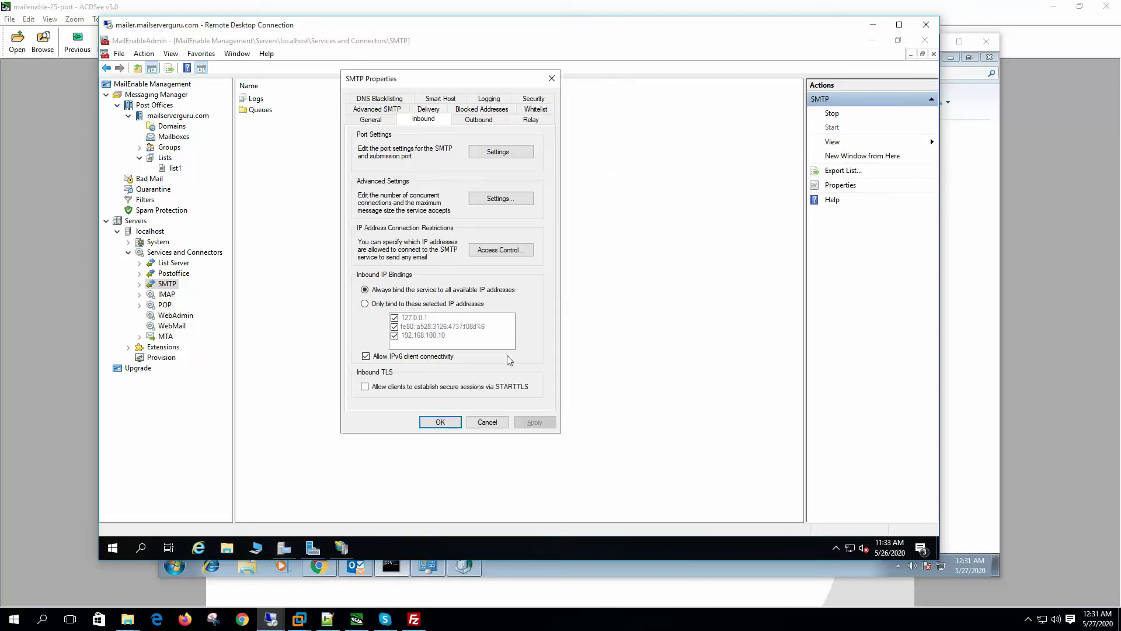
{"action": "left_click", "coordinate": [440, 422]}
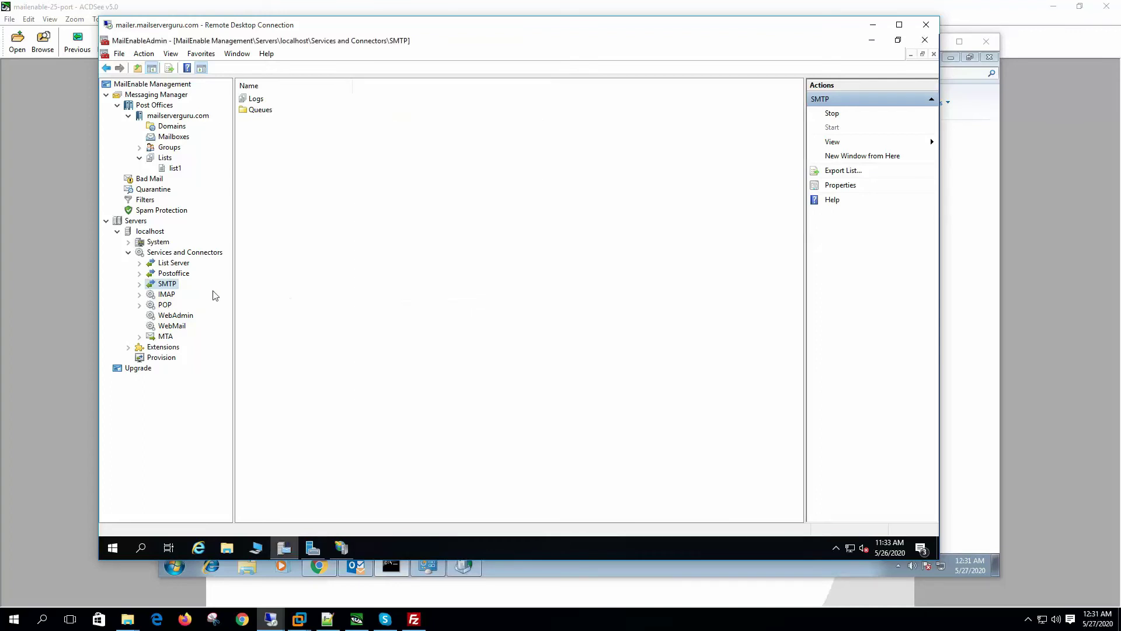
Reopen the SMTP service properties and view the inbound settings
{"action": "right_click", "coordinate": [170, 288]}
{"action": "left_click", "coordinate": [240, 369]}
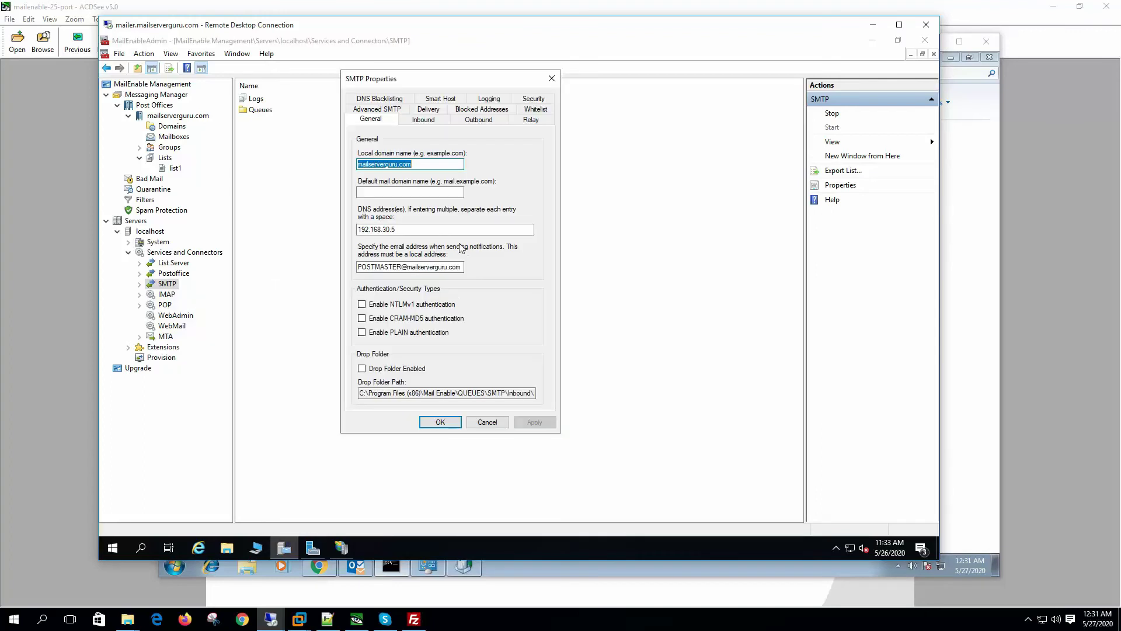
{"action": "left_click", "coordinate": [424, 120]}
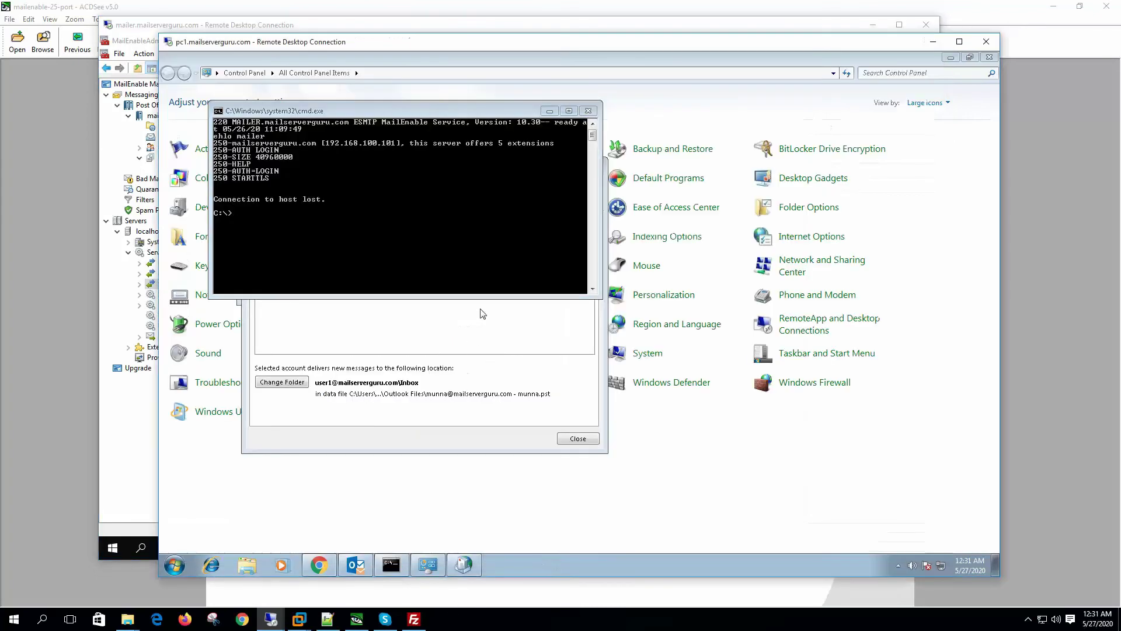
On the client PC, open the mail account for changes and test its settings against the IP restriction
{"action": "left_click", "coordinate": [482, 314]}
{"action": "left_click", "coordinate": [342, 272]}
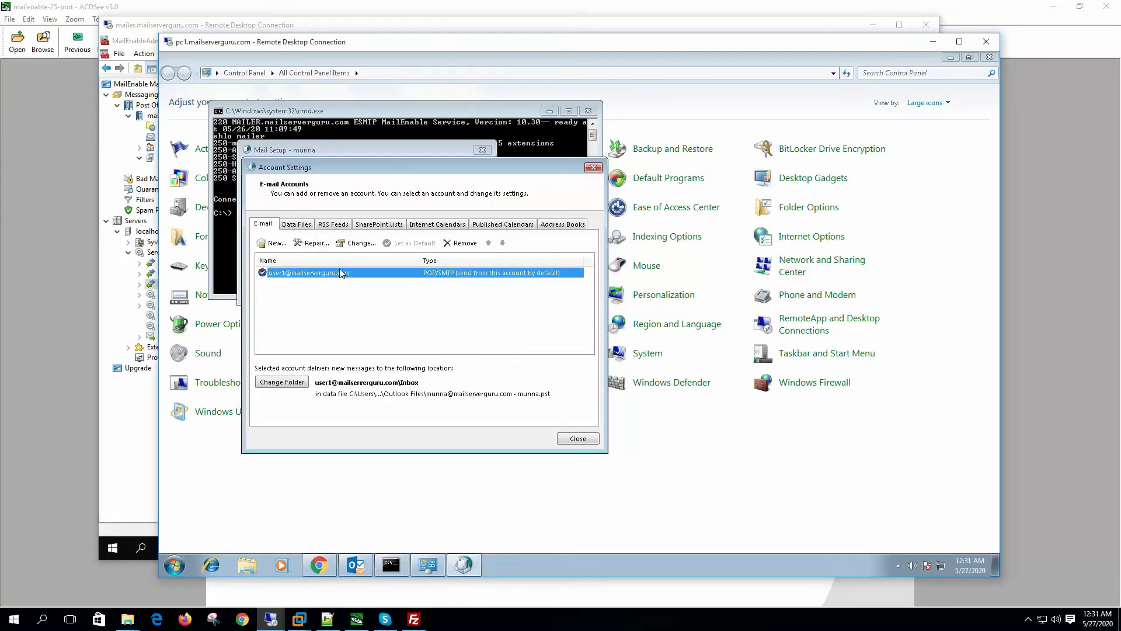
{"action": "double_click", "coordinate": [342, 272]}
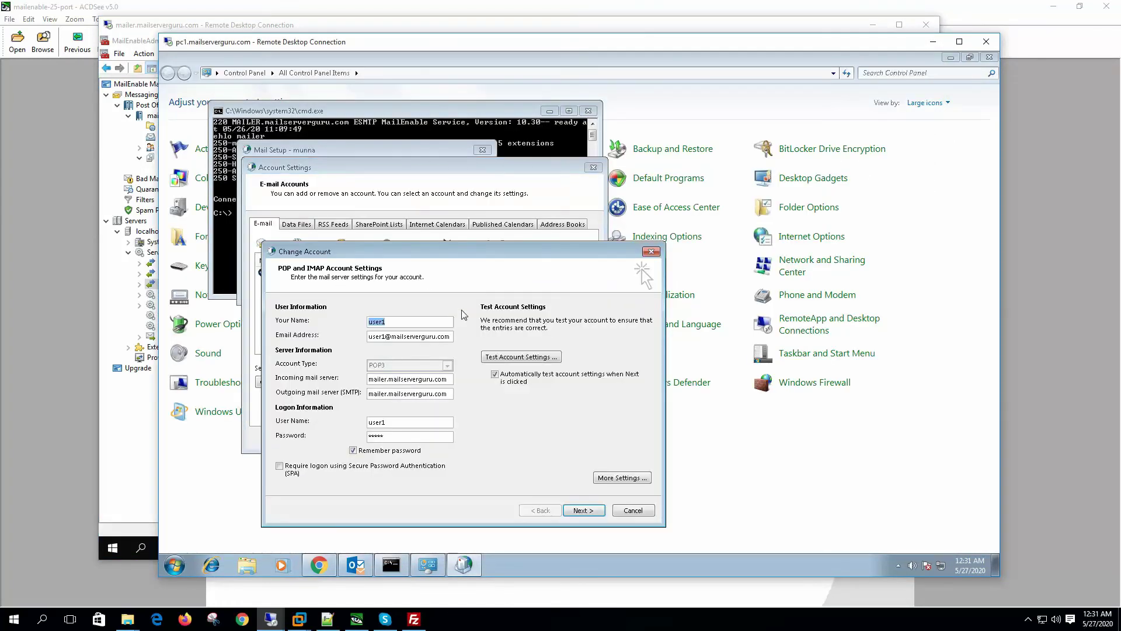
{"action": "left_click", "coordinate": [540, 358]}
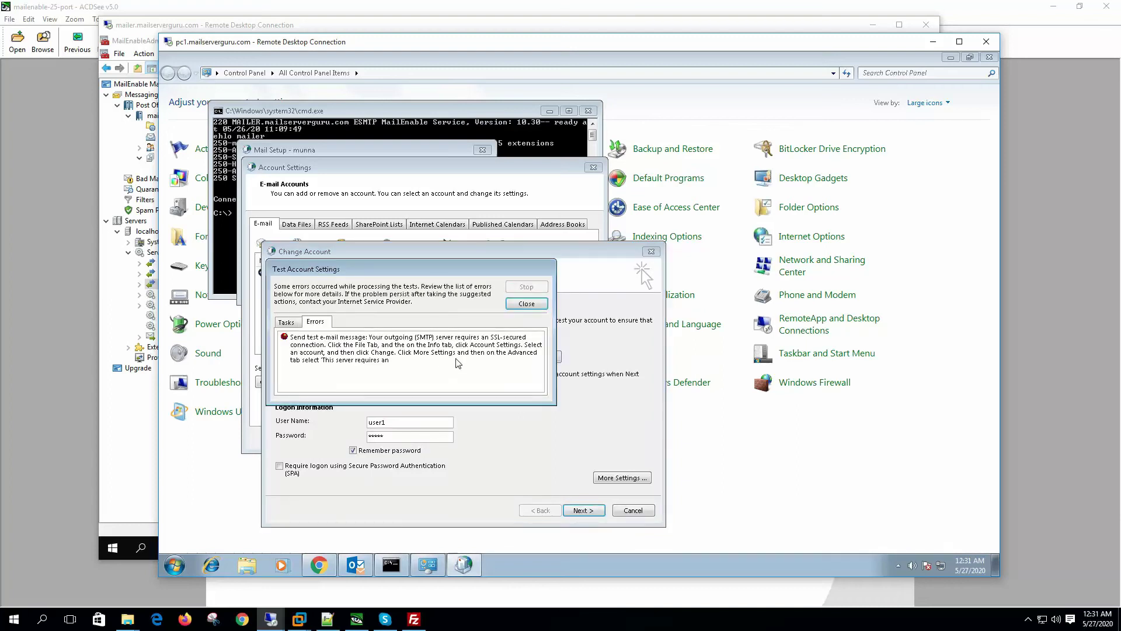
On the mail server, remove 192.168.100.101 from the SMTP access exceptions, save, and test the account settings again on the client PC
{"action": "left_click", "coordinate": [120, 460]}
{"action": "right_click", "coordinate": [171, 284]}
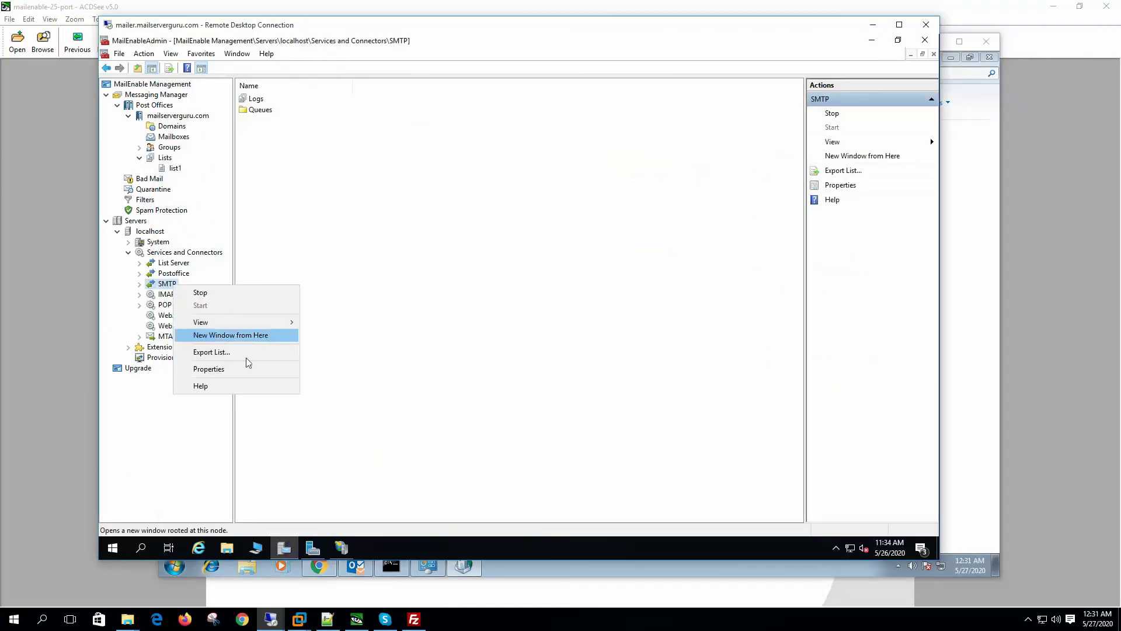
{"action": "left_click", "coordinate": [245, 368]}
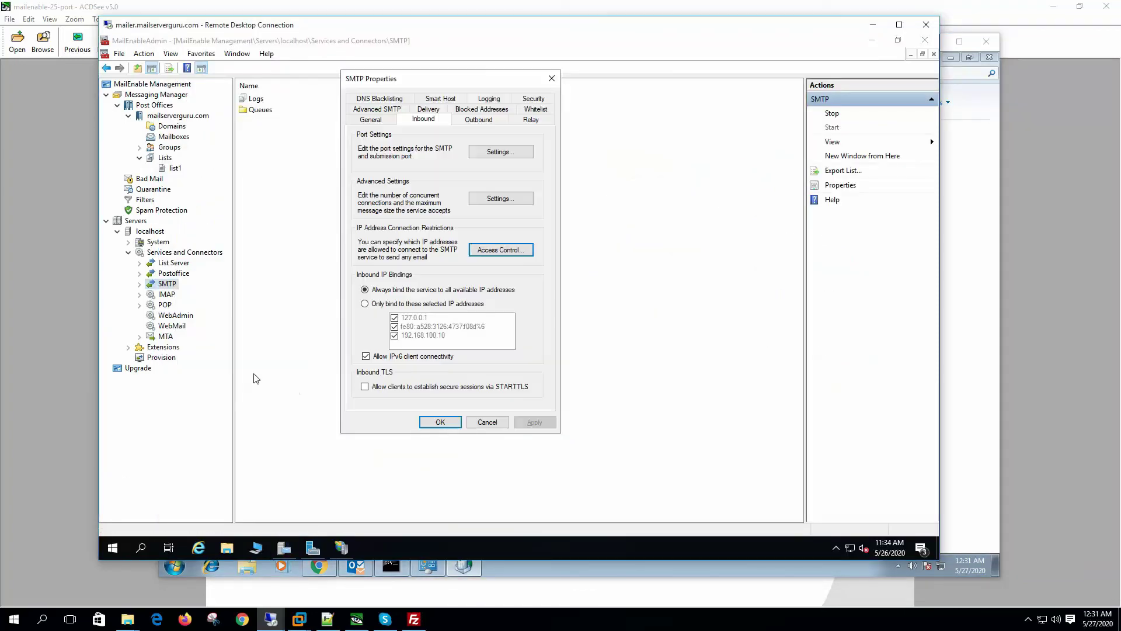
{"action": "left_click", "coordinate": [512, 251]}
{"action": "left_click", "coordinate": [480, 265]}
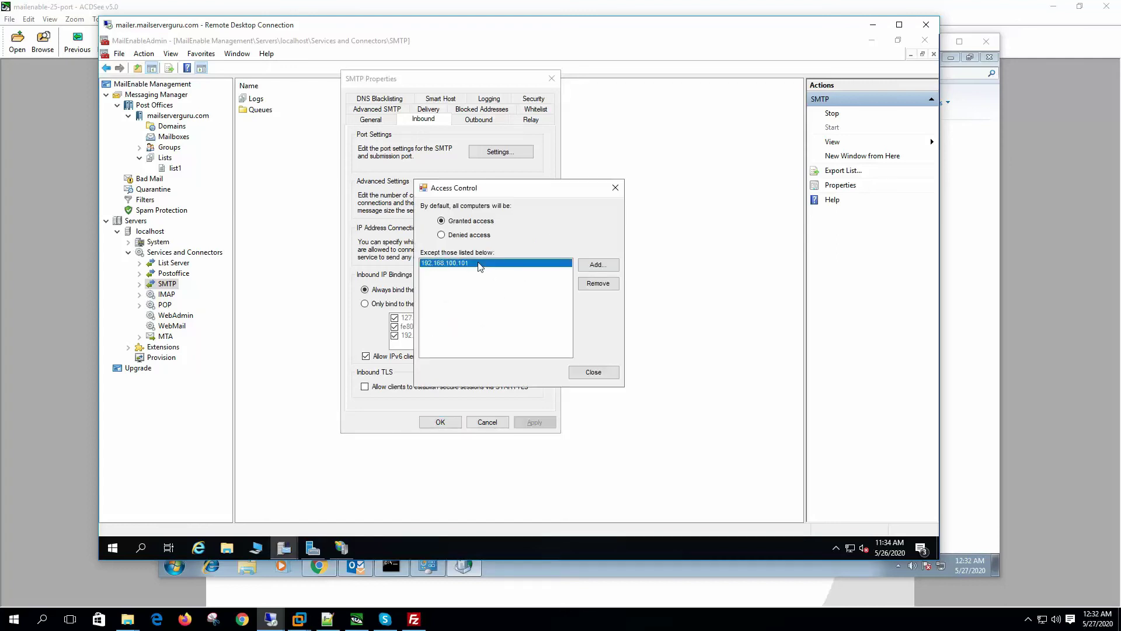
{"action": "left_click", "coordinate": [598, 283]}
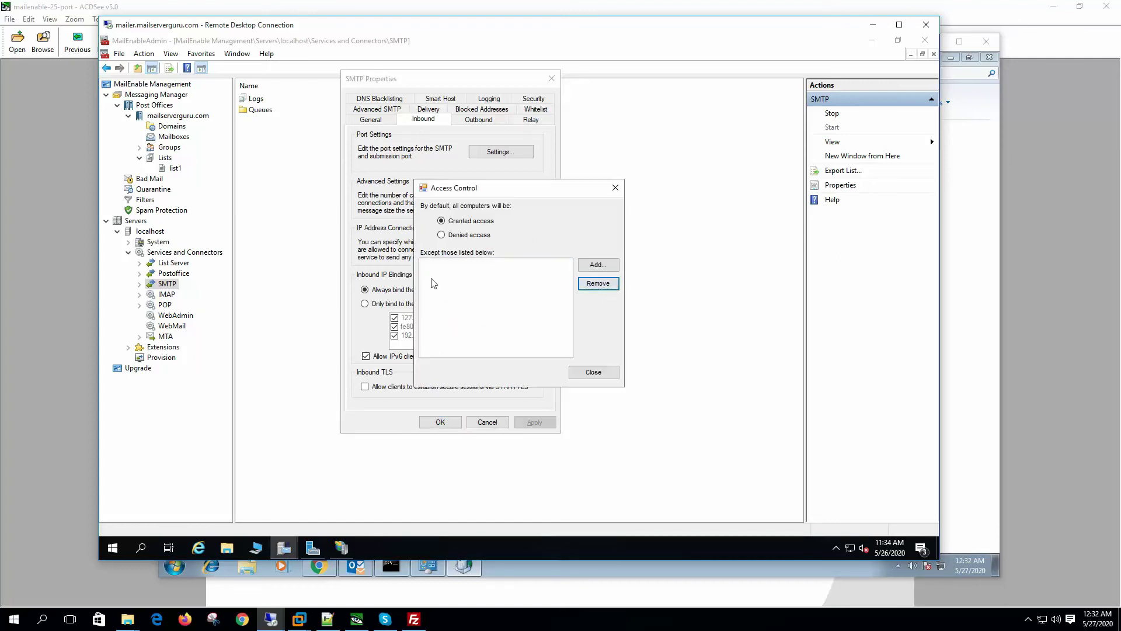
{"action": "key", "text": "Escape"}
{"action": "left_click", "coordinate": [440, 421]}
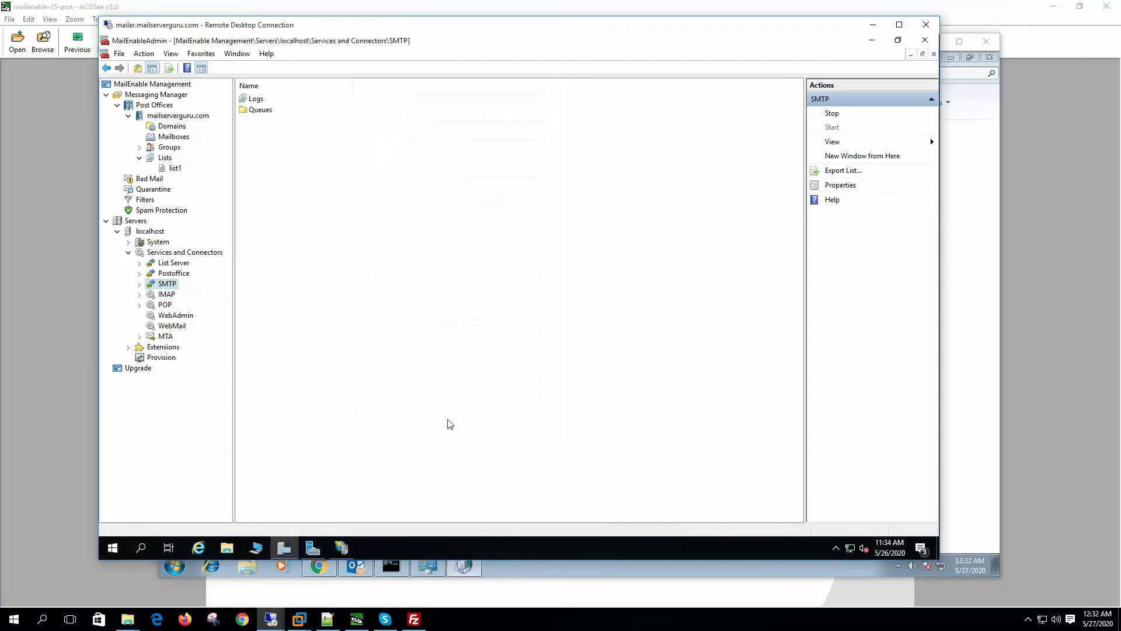
{"action": "left_click", "coordinate": [521, 565]}
{"action": "left_click", "coordinate": [510, 357]}
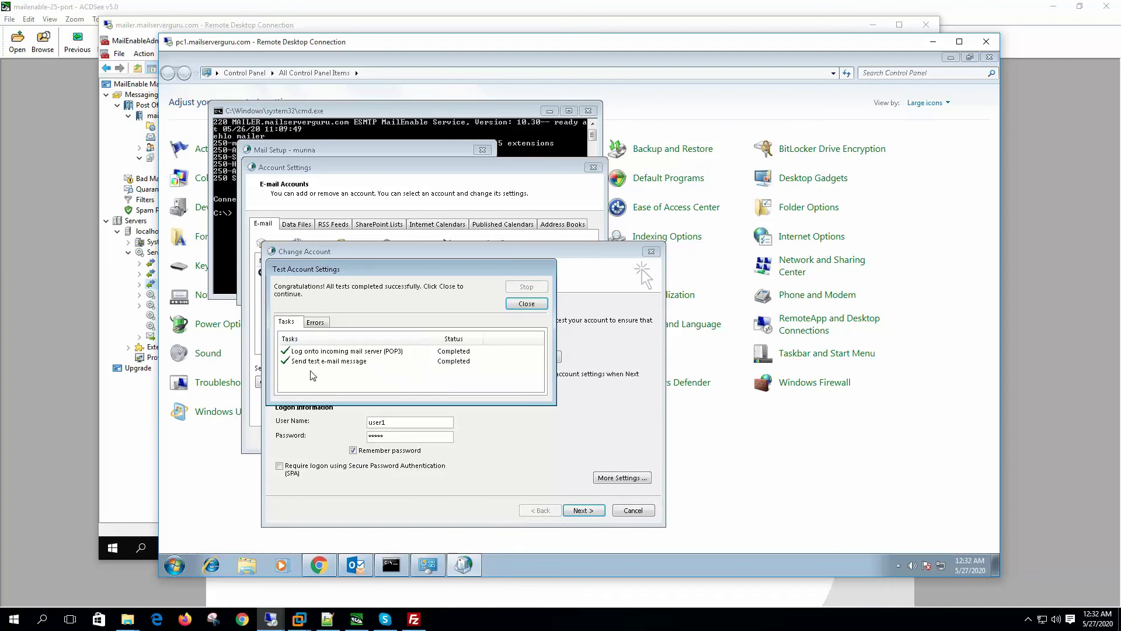
On the mail server, set SMTP access control to deny all computers by default except 192.168.100.*
{"action": "left_click", "coordinate": [140, 429]}
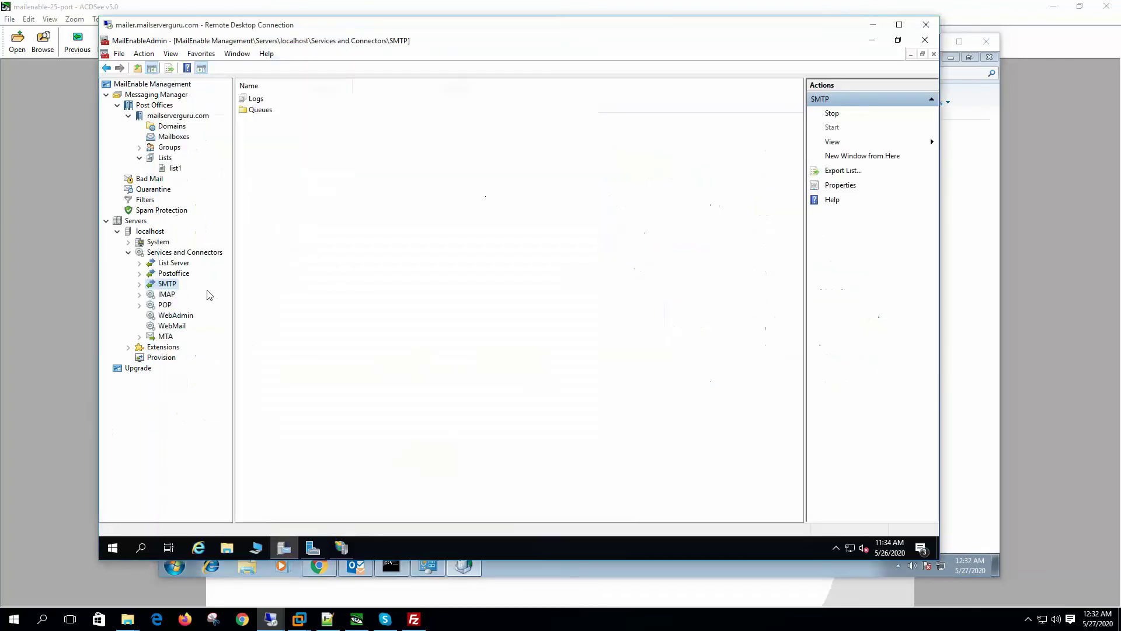
{"action": "right_click", "coordinate": [164, 283]}
{"action": "left_click", "coordinate": [226, 365]}
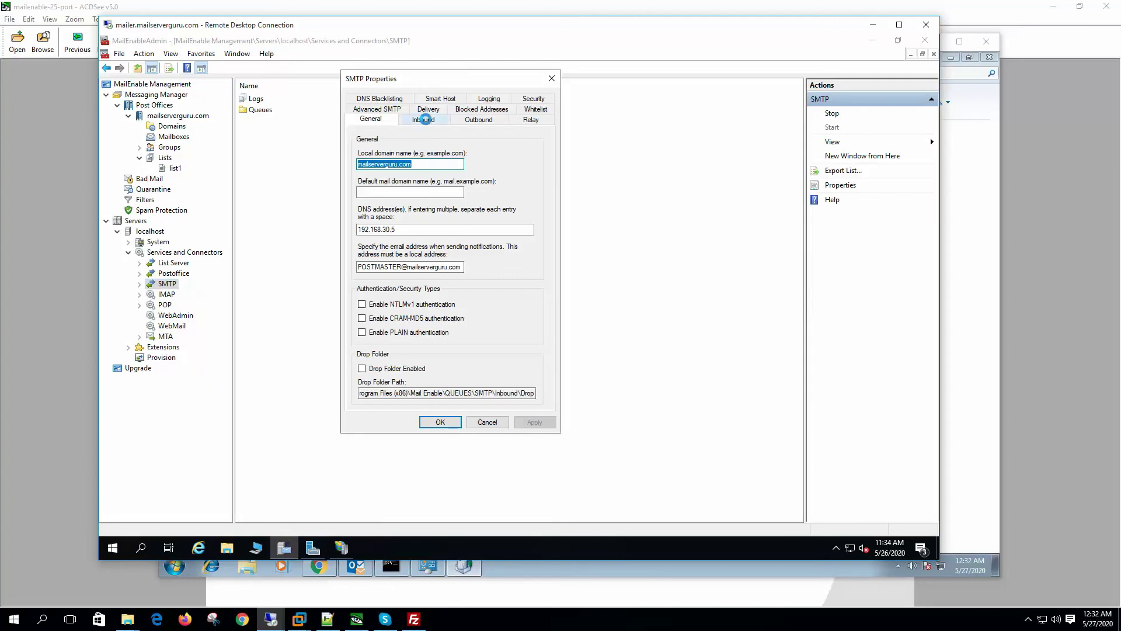
{"action": "left_click", "coordinate": [423, 119]}
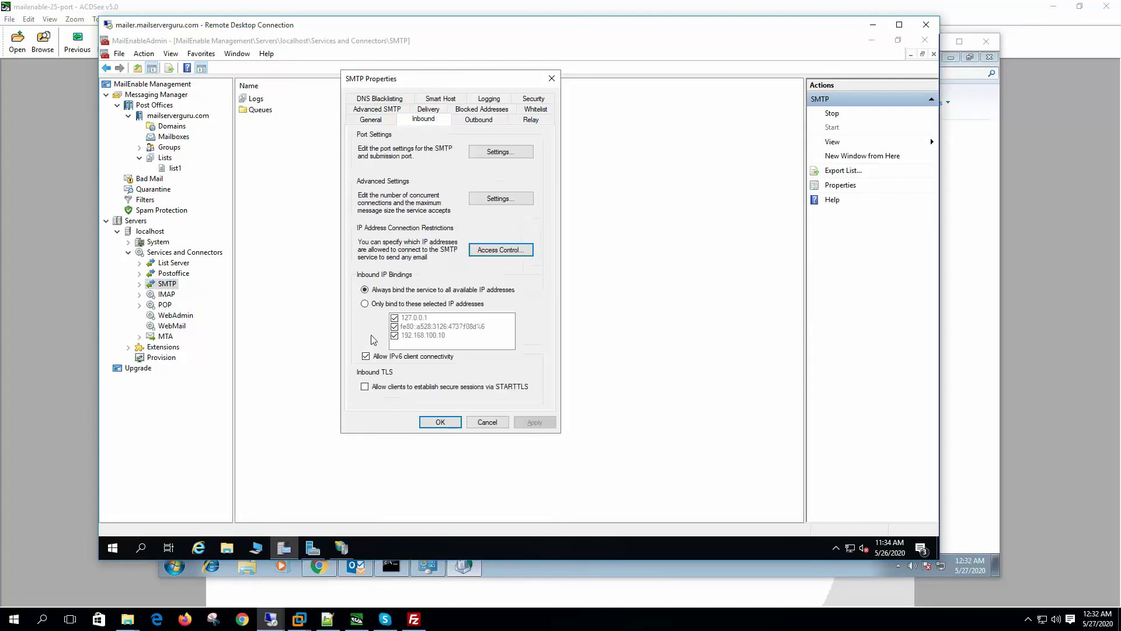
{"action": "left_click", "coordinate": [503, 253]}
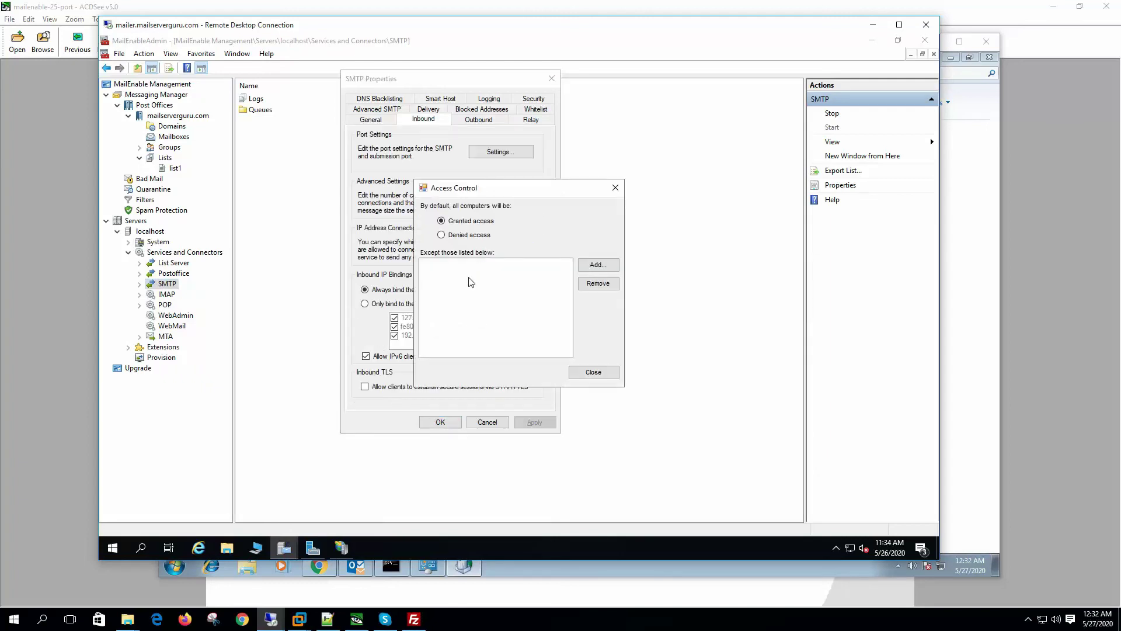
{"action": "left_click", "coordinate": [453, 235]}
{"action": "left_click", "coordinate": [597, 265]}
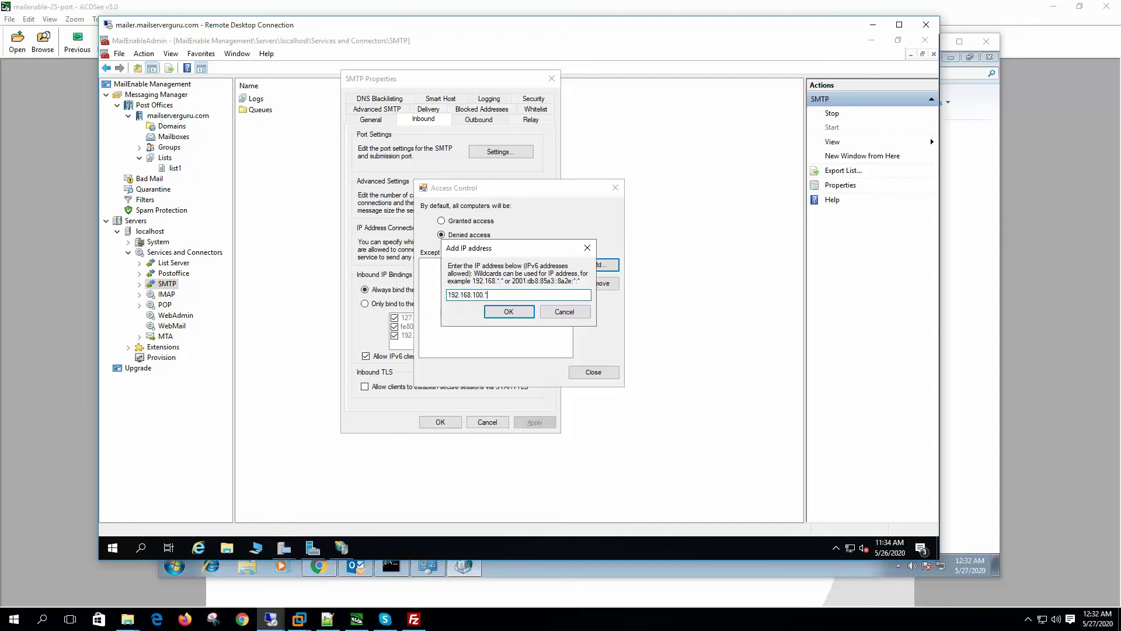
{"action": "left_click", "coordinate": [510, 312]}
{"action": "left_click", "coordinate": [593, 371]}
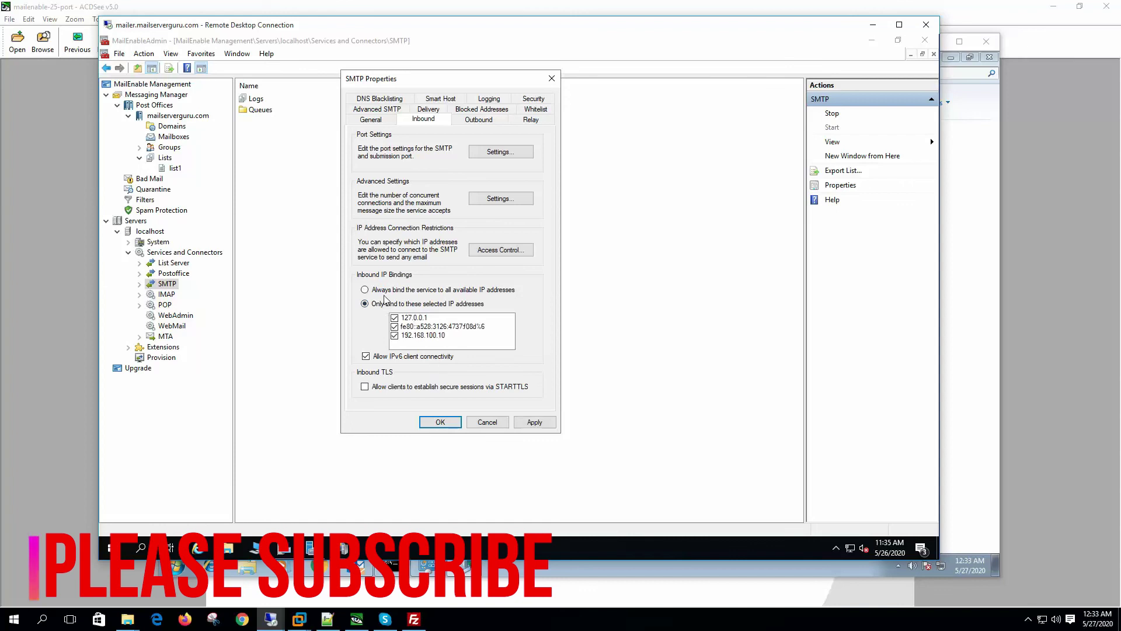
Disable IPv6 client connectivity, bind the SMTP service to all available IP addresses, and apply the changes
{"action": "left_click", "coordinate": [394, 326]}
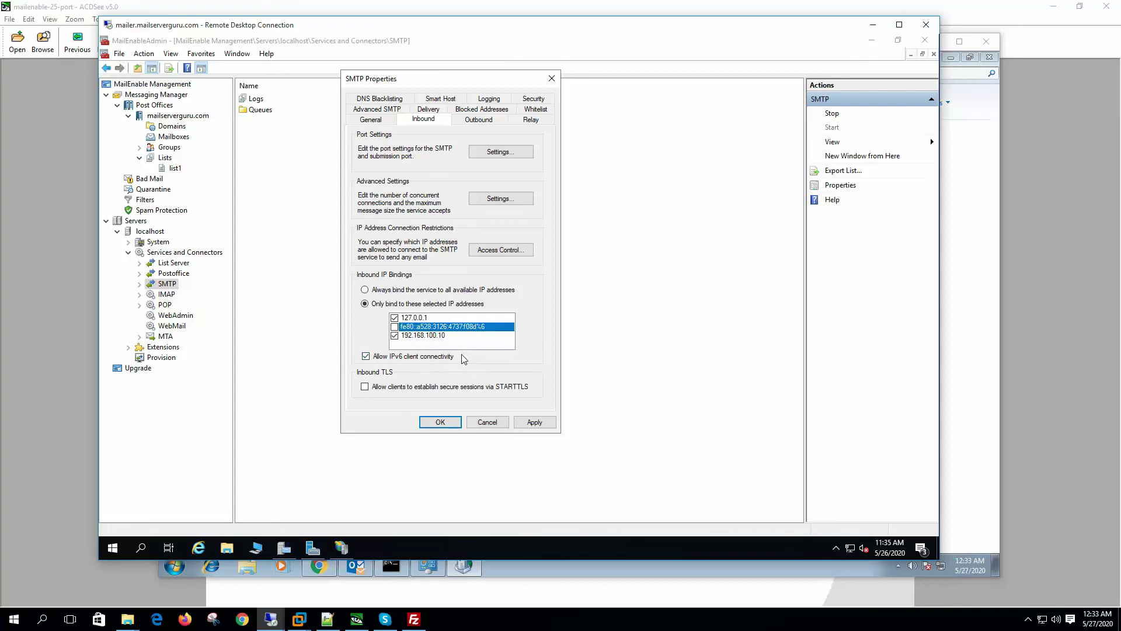
{"action": "left_click", "coordinate": [366, 356]}
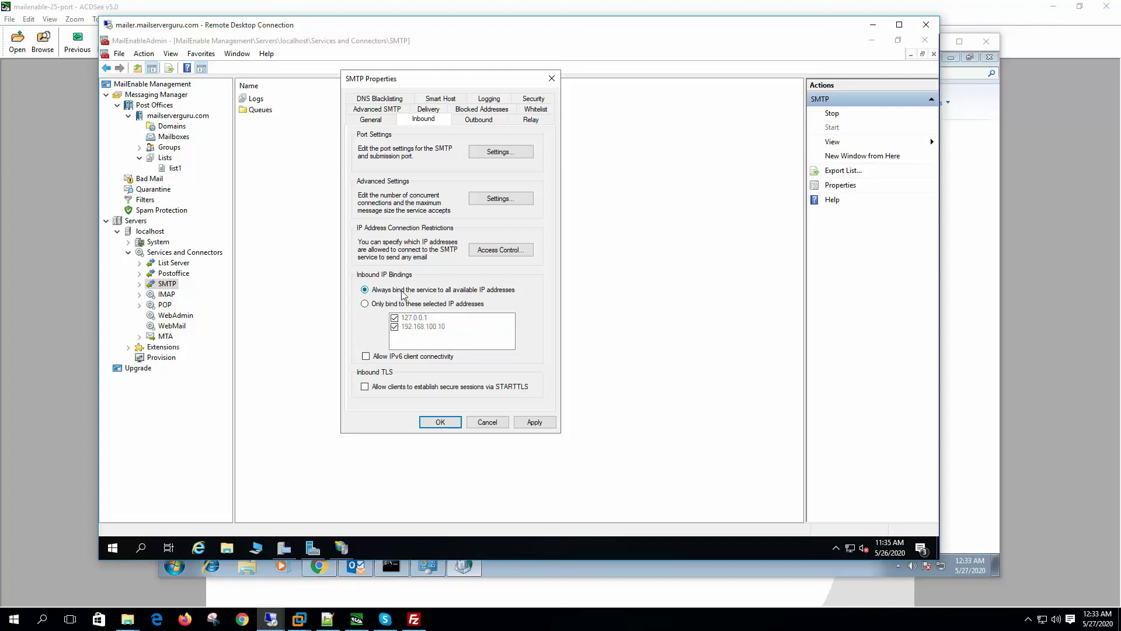
{"action": "left_click", "coordinate": [531, 421]}
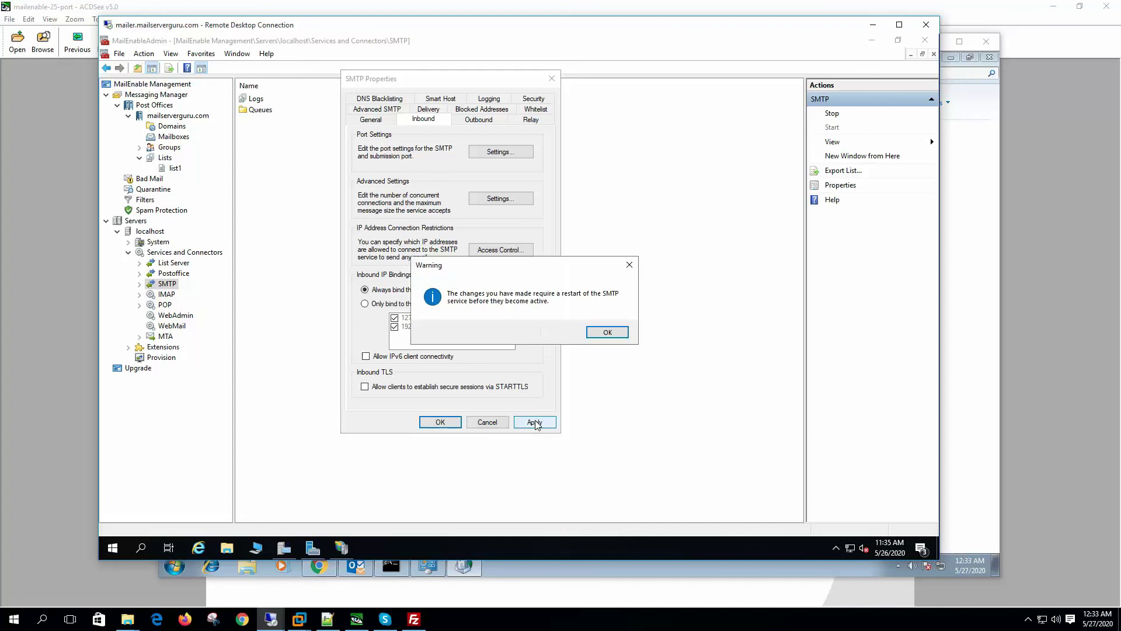
Acknowledge the SMTP service restart notice and close the SMTP properties with the changes saved
{"action": "left_click", "coordinate": [608, 332]}
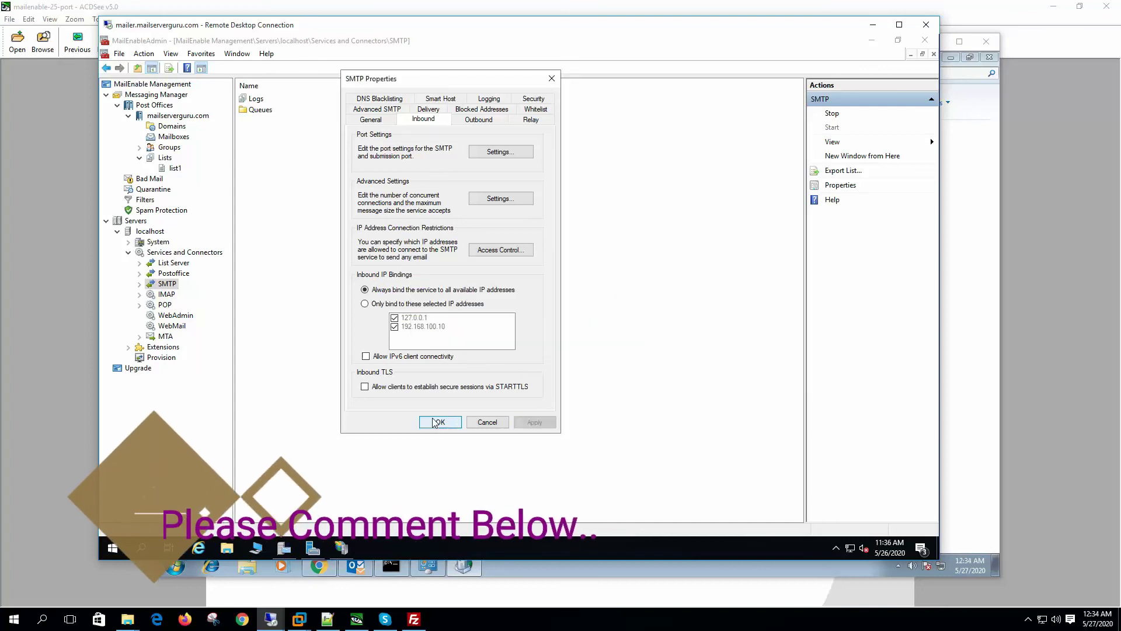
{"action": "left_click", "coordinate": [439, 421]}
{"action": "key", "text": "alt+Return"}
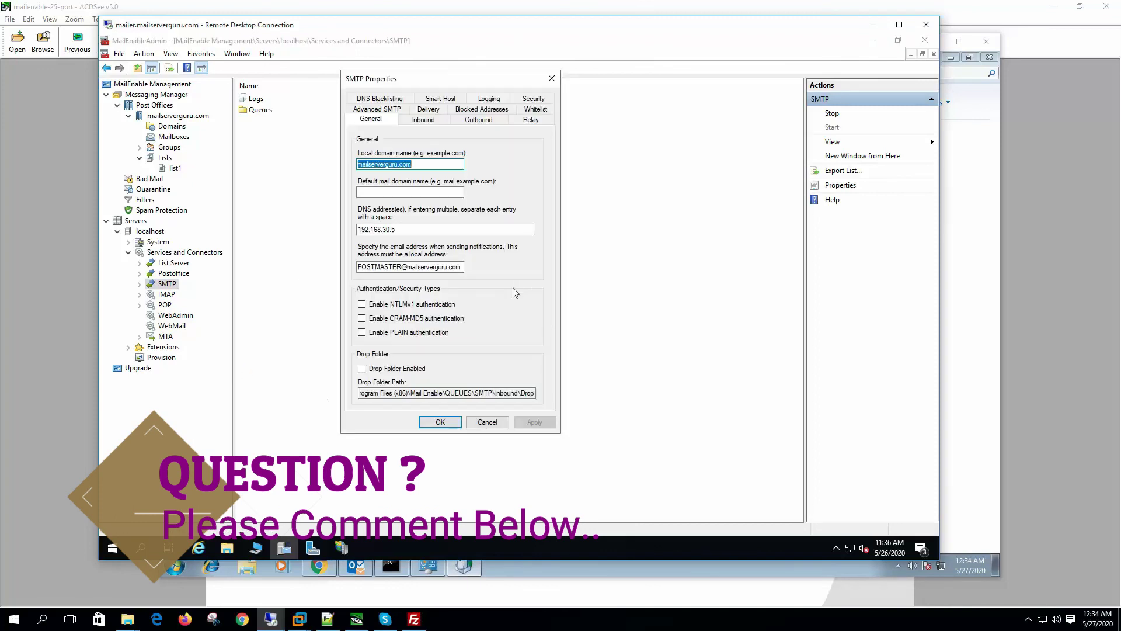
{"action": "left_click", "coordinate": [342, 549]}
{"action": "left_click", "coordinate": [309, 549]}
Review the default SSL certificate in the localhost server properties and close them without changes
{"action": "right_click", "coordinate": [153, 232]}
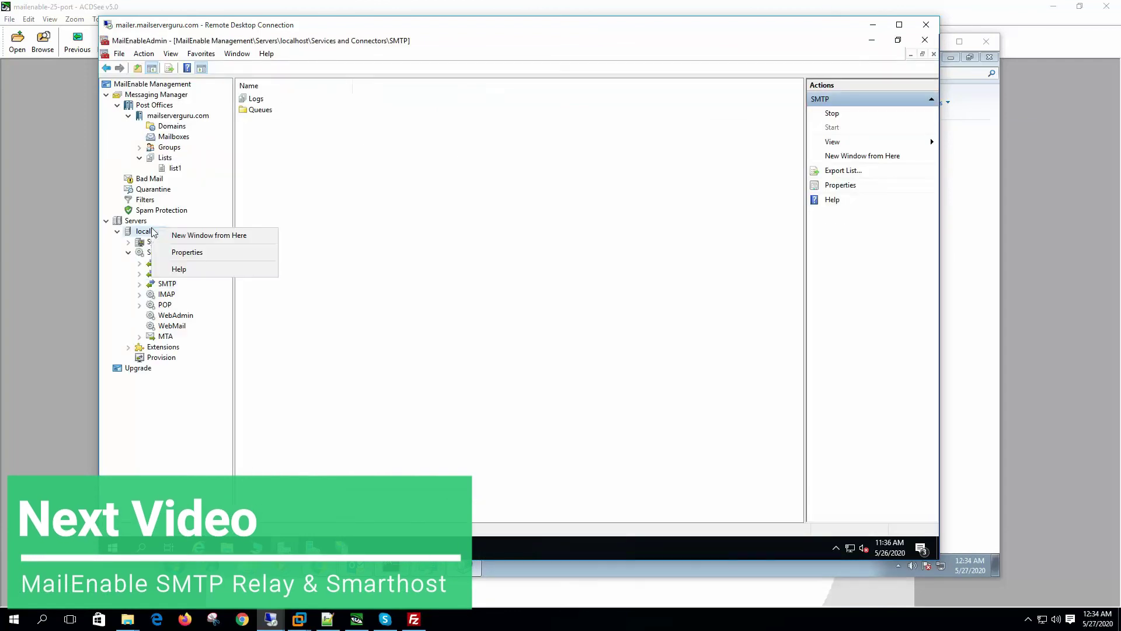
{"action": "left_click", "coordinate": [187, 252]}
{"action": "left_click", "coordinate": [399, 113]}
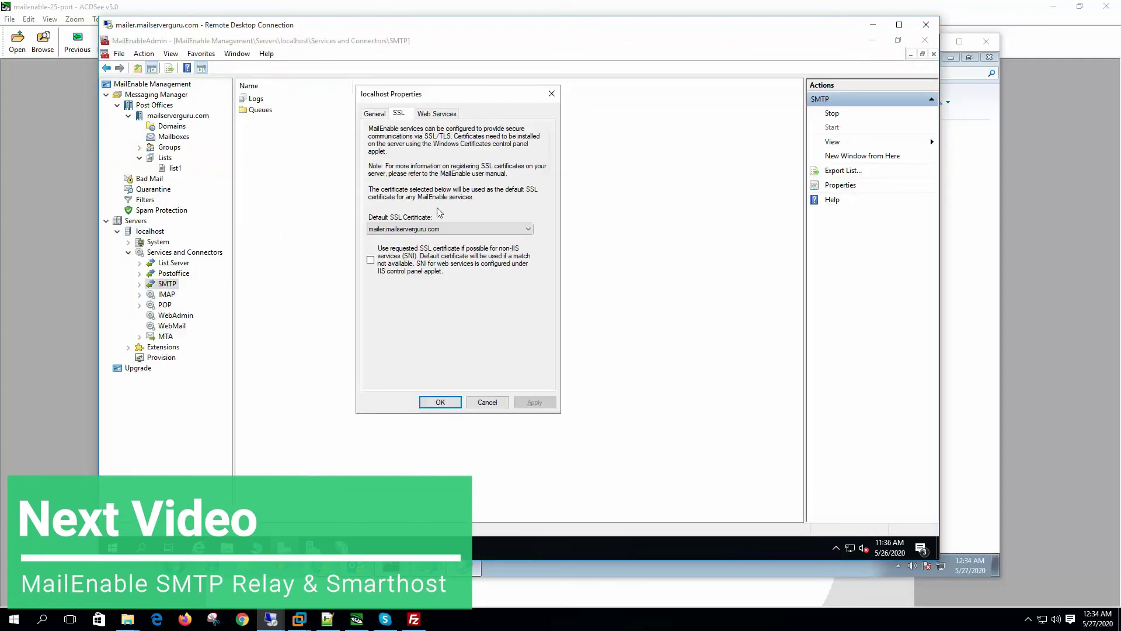
{"action": "left_click", "coordinate": [486, 402]}
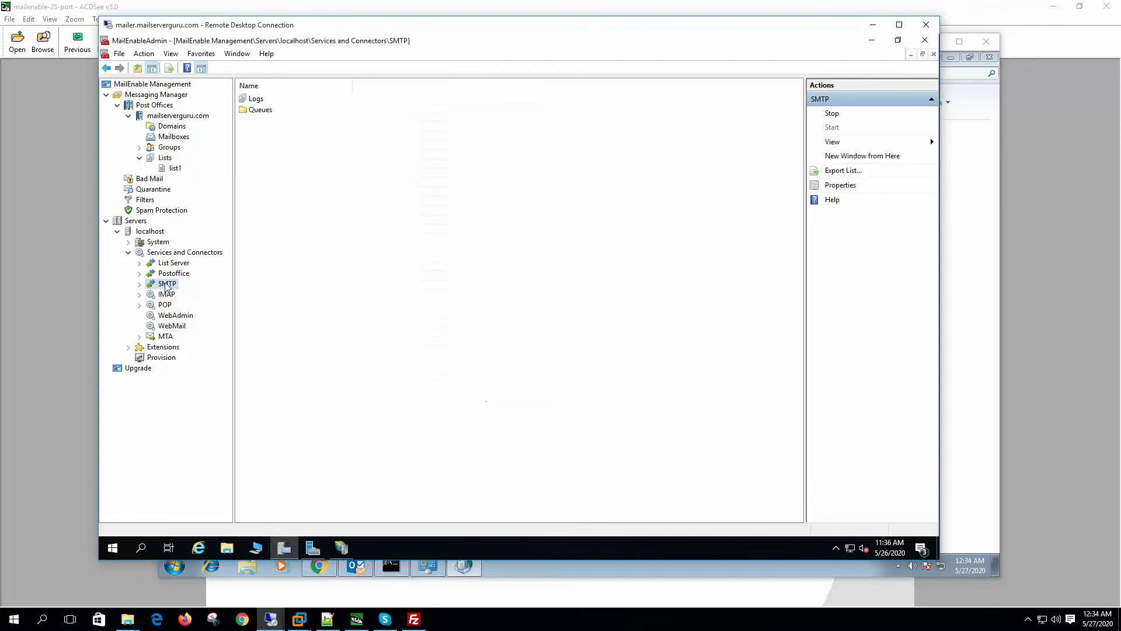
Review the SMTP service's inbound options and its SMTP and submission port settings, and close them without changes
{"action": "right_click", "coordinate": [166, 286]}
{"action": "left_click", "coordinate": [233, 371]}
{"action": "left_click", "coordinate": [429, 122]}
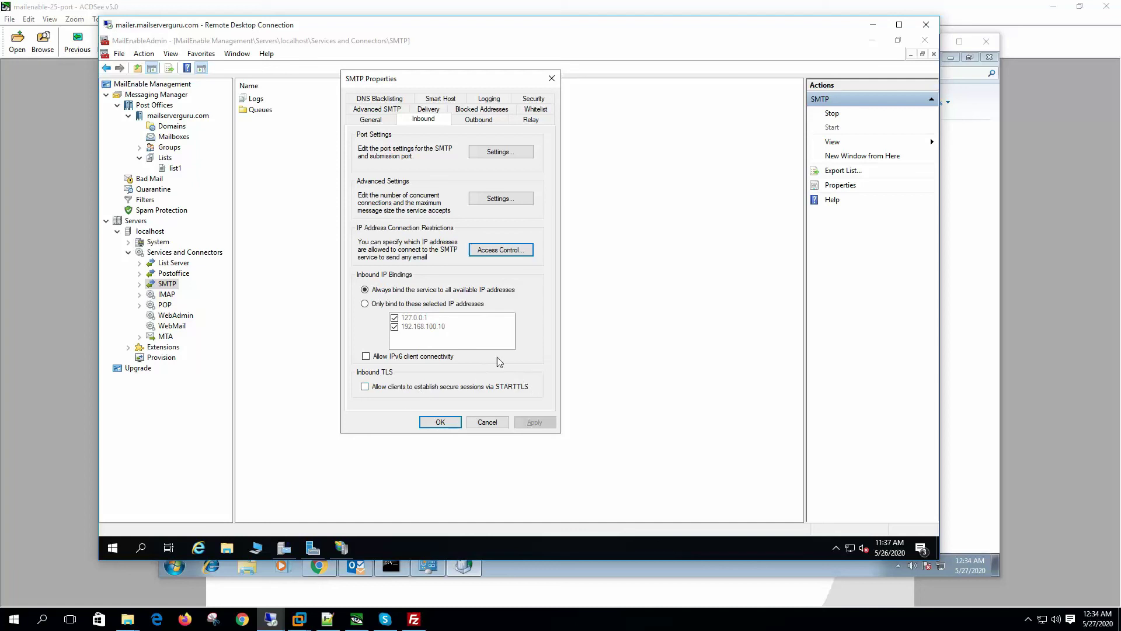
{"action": "left_click", "coordinate": [519, 151]}
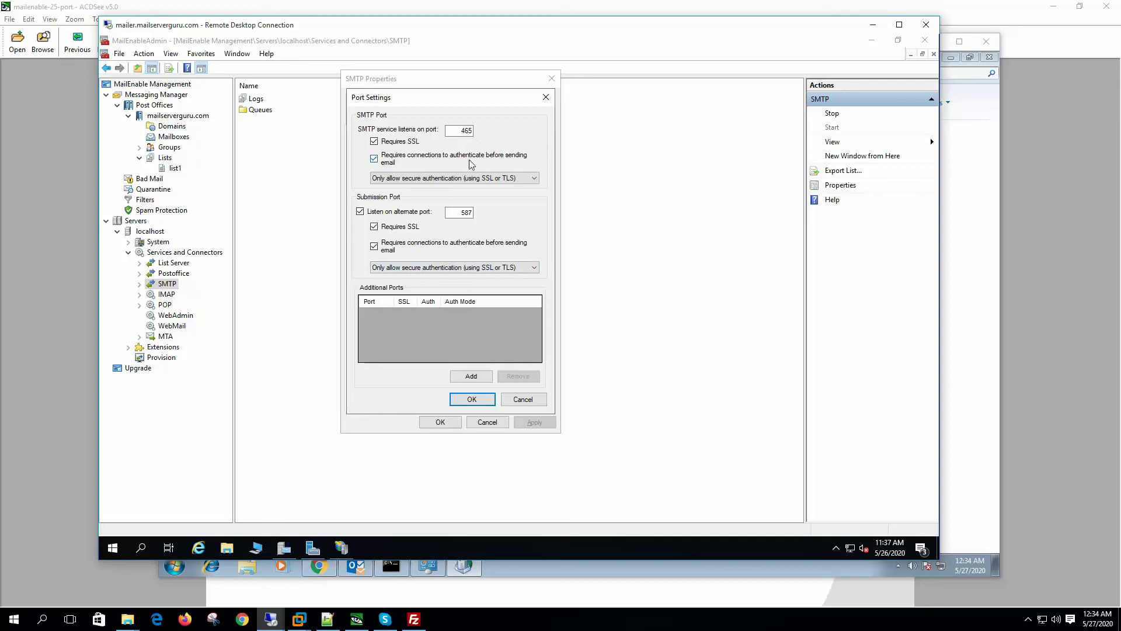
{"action": "left_click", "coordinate": [523, 403]}
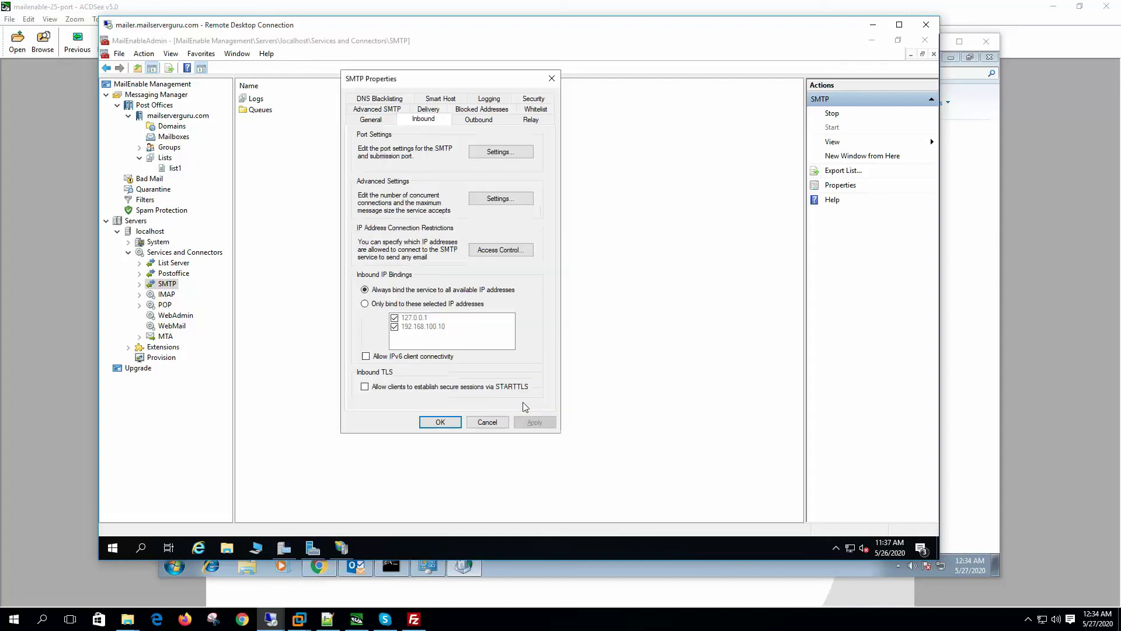
{"action": "left_click", "coordinate": [487, 422]}
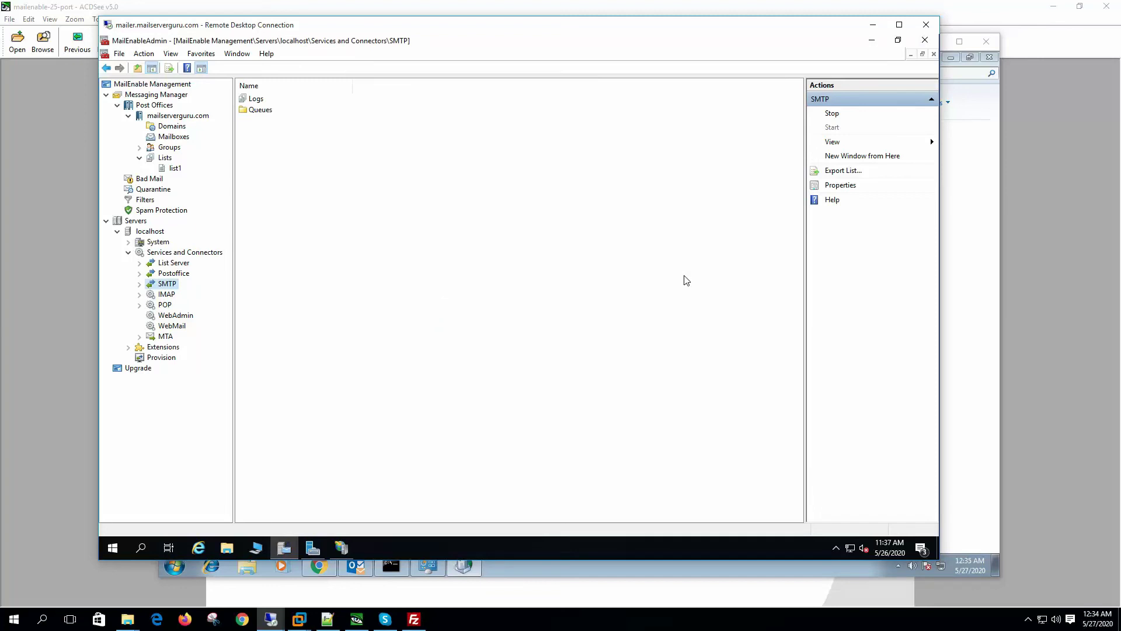